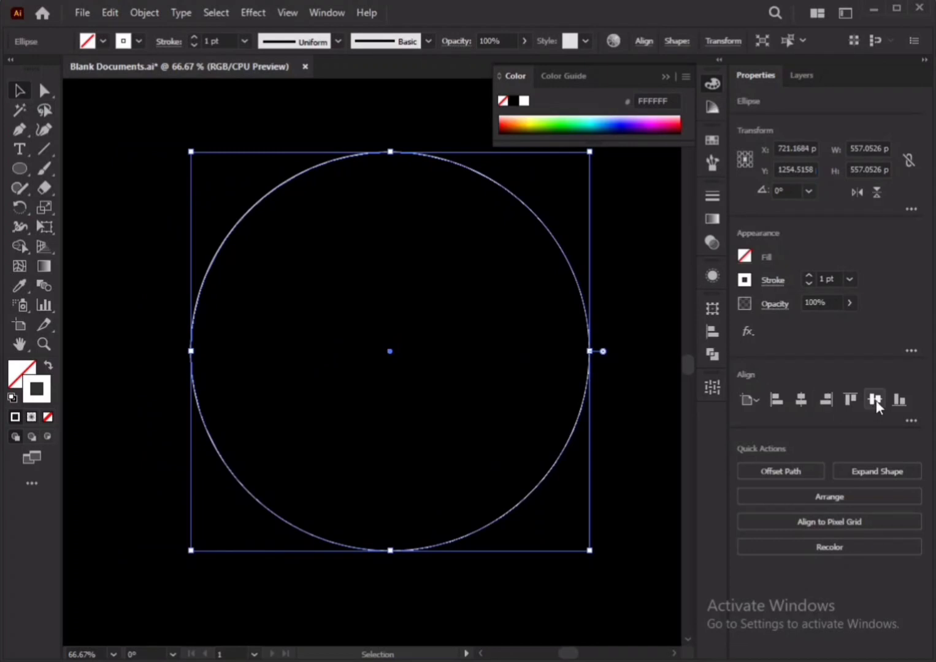
- Centre the circle vertically on the artboard and collapse the colour settings
left_click(875, 402)
scroll(617, 384, "down", 2)
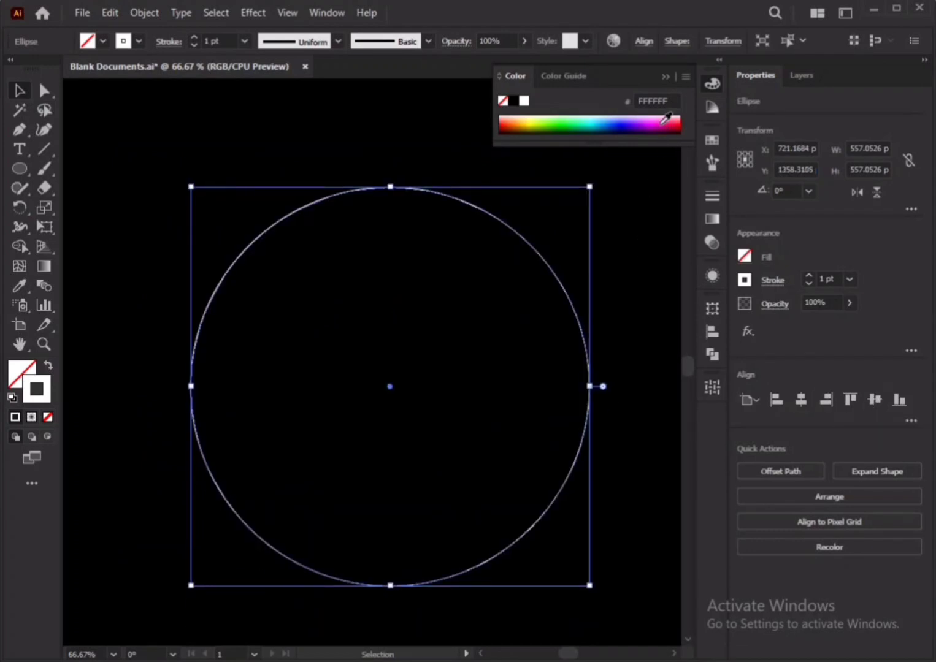
left_click(664, 76)
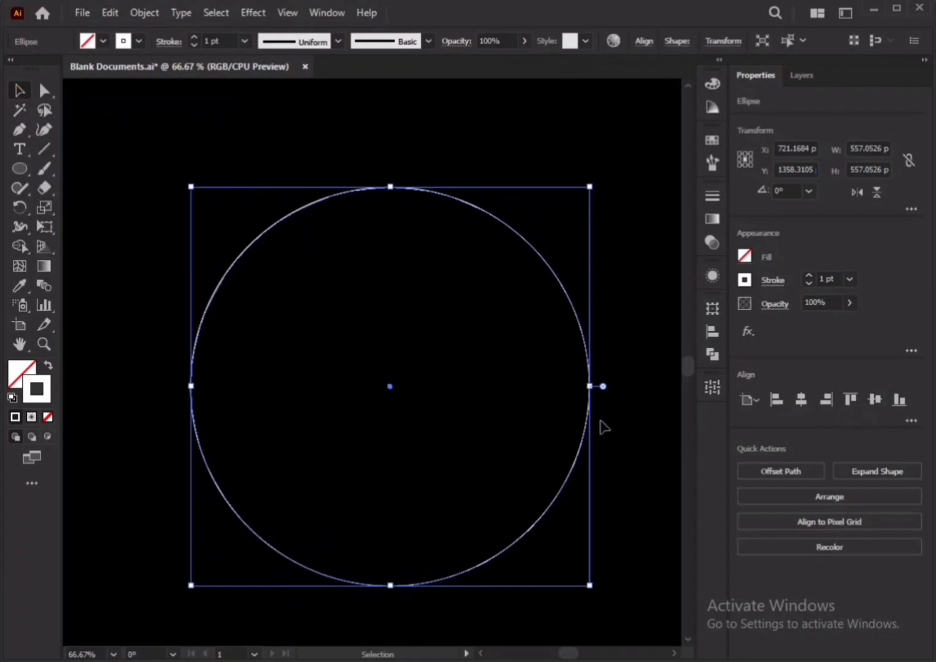
key("a")
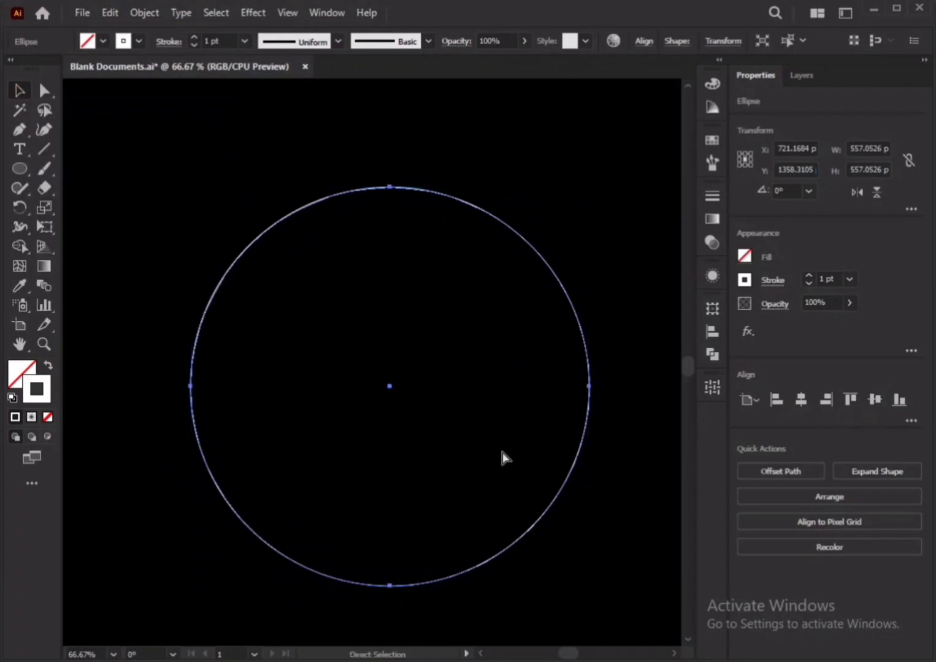
key("v")
left_click_drag(193, 387, 253, 386)
key("Delete")
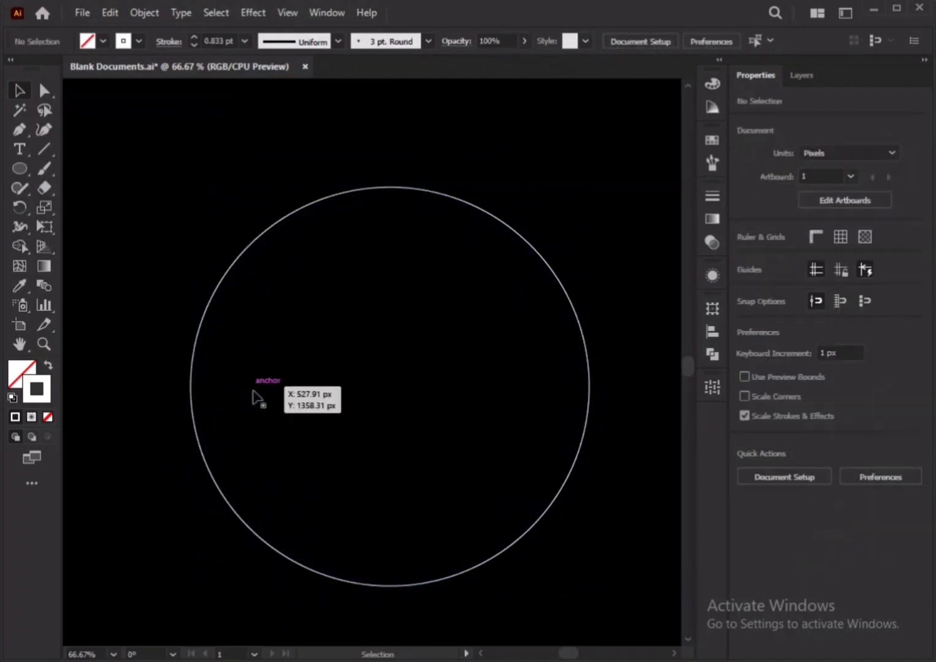
- Duplicate the circle in place and scale the copy down to about 368 px, keeping its right edge on the original
left_click(194, 380)
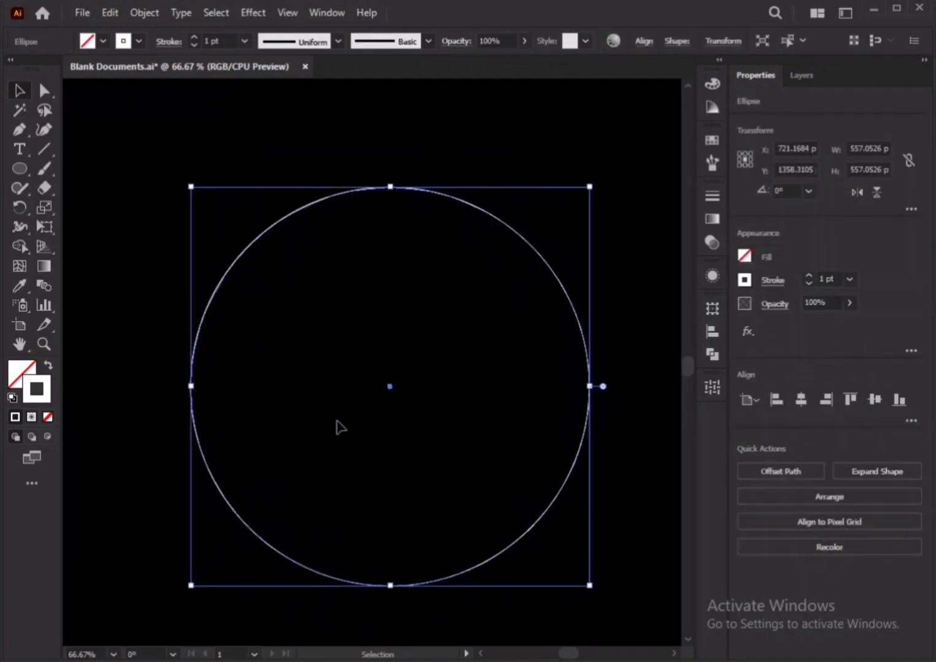
key("a")
key("v")
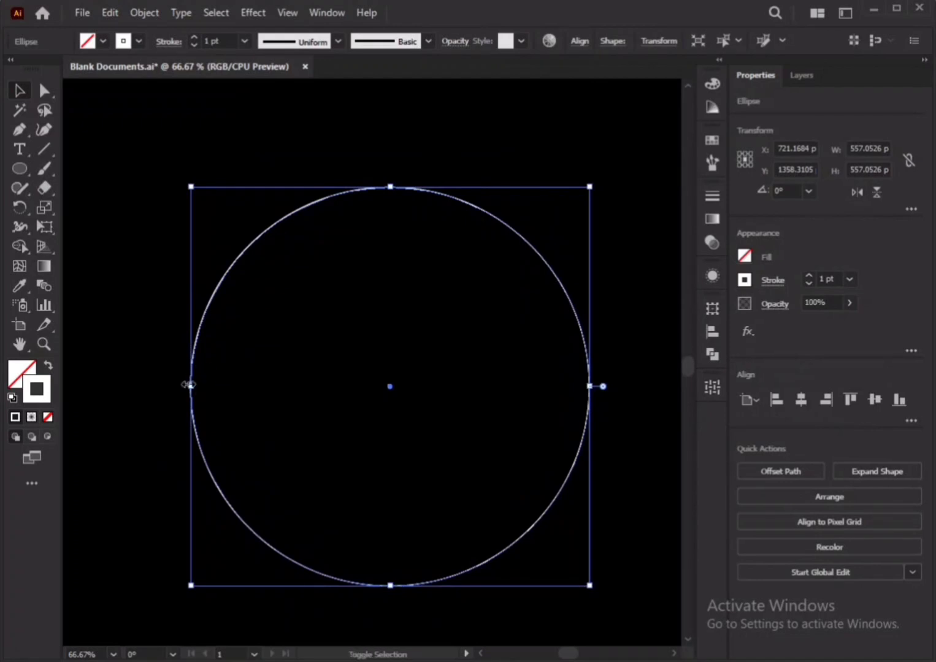
left_click_drag(190, 386, 325, 420)
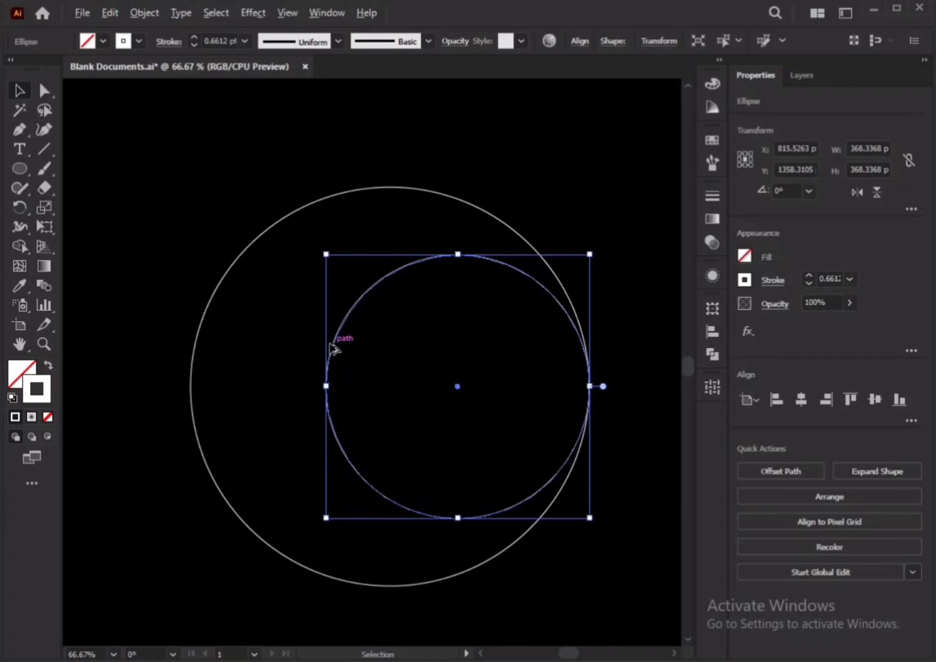
- Duplicate the smaller circle horizontally so the copy touches the large circle's left edge
left_click_drag(328, 350, 197, 348)
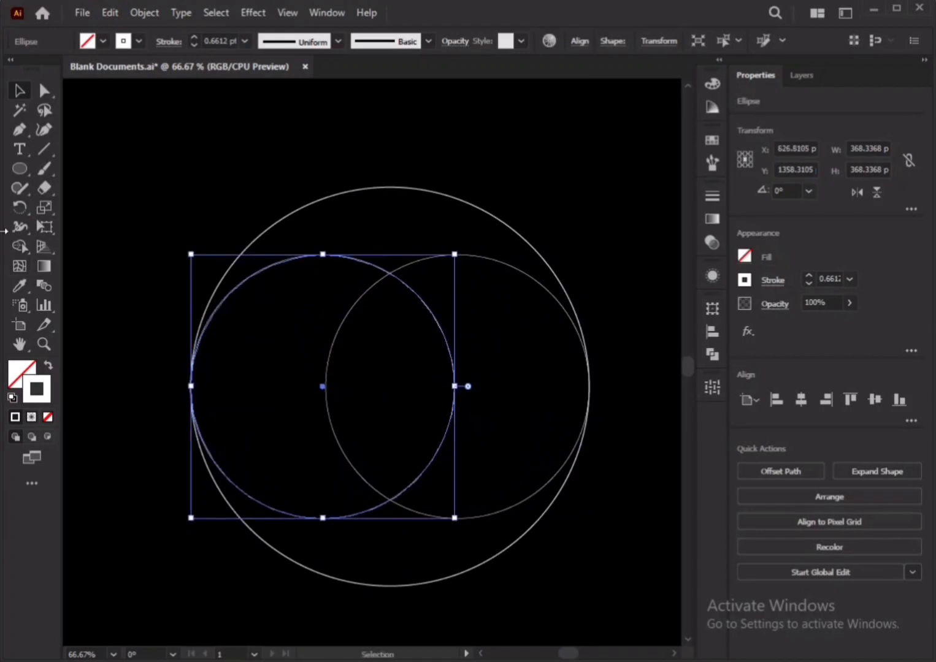
scroll(249, 344, "down", 1)
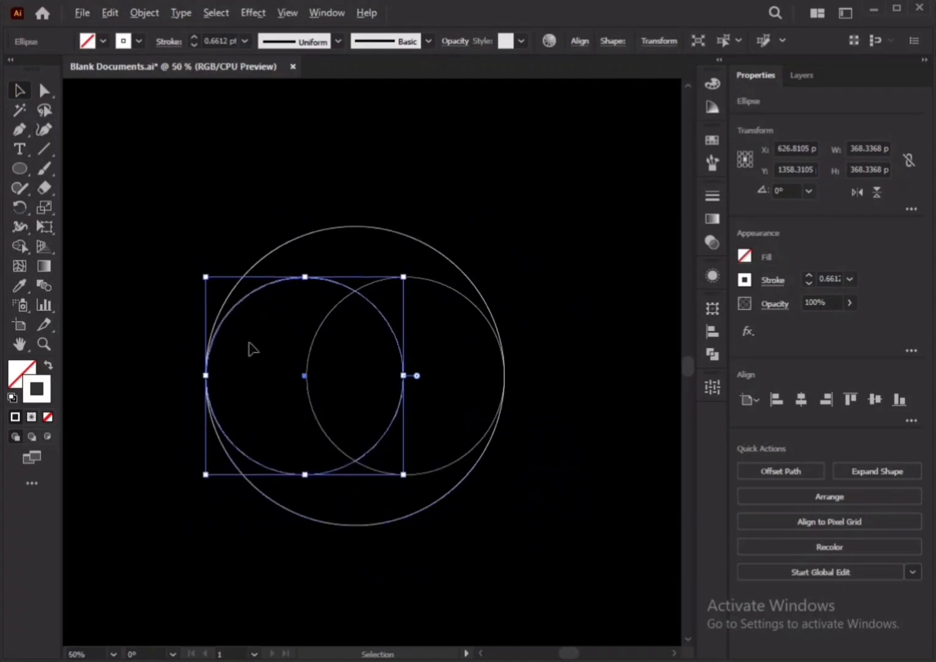
scroll(249, 348, "down", 2)
left_click(208, 287)
scroll(167, 324, "up", 2)
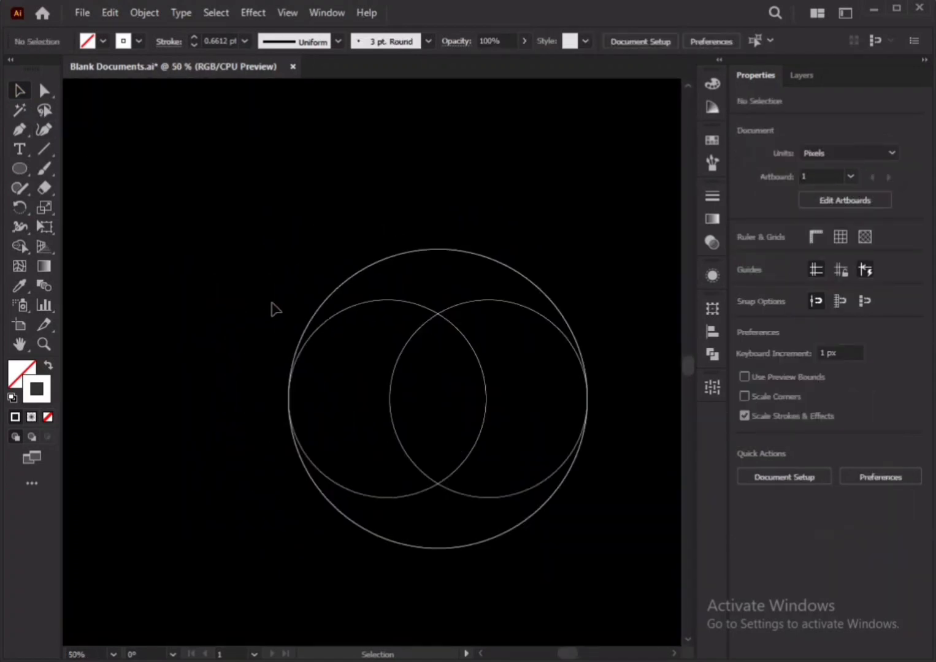
- Select all three circles and set their stroke colour to RGB Red
key("ctrl")
scroll(270, 279, "right", 2)
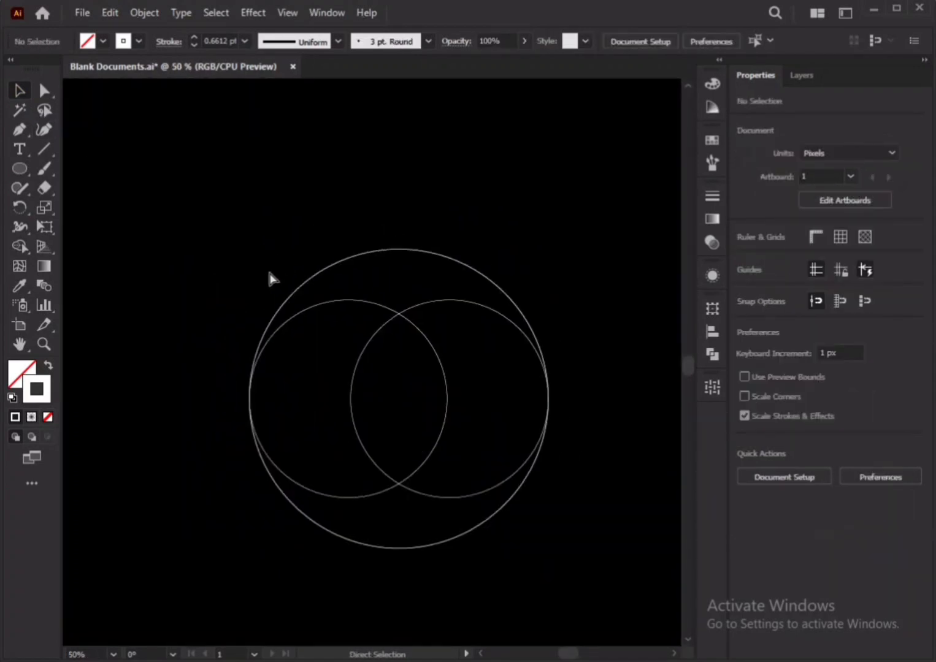
left_click_drag(205, 239, 555, 561)
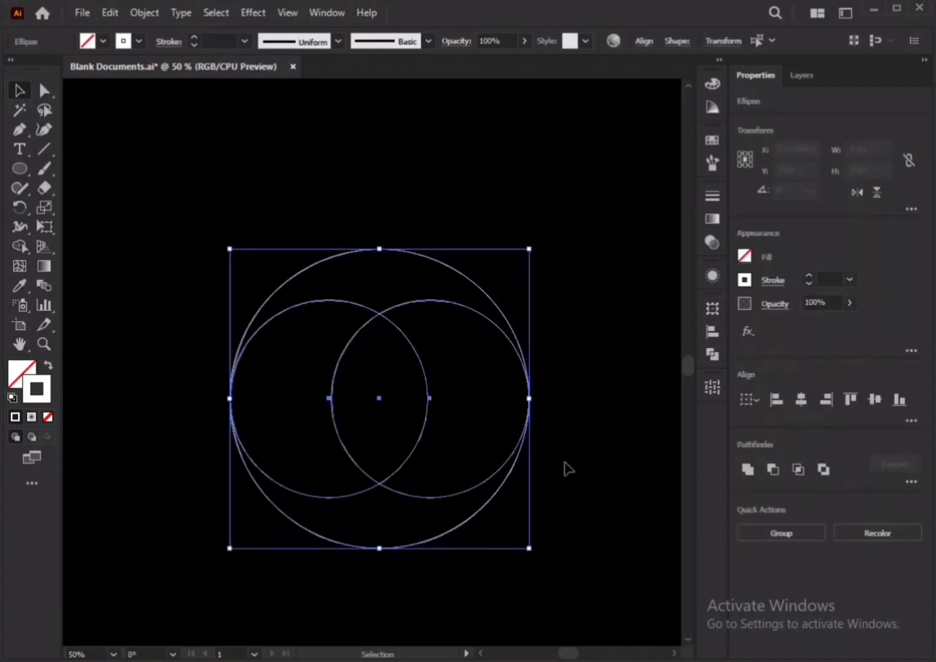
left_click(712, 139)
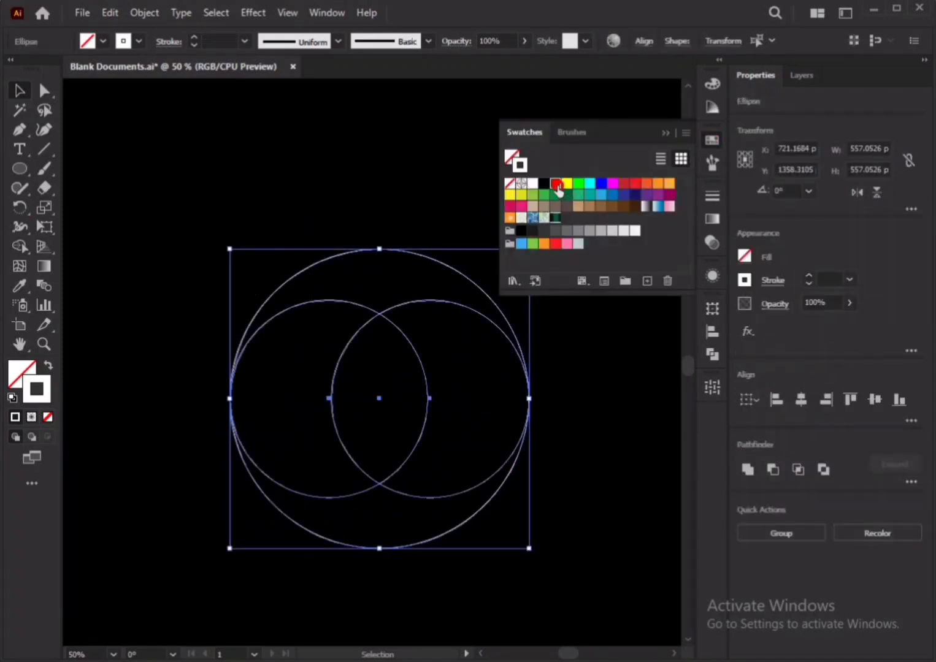
left_click(555, 182)
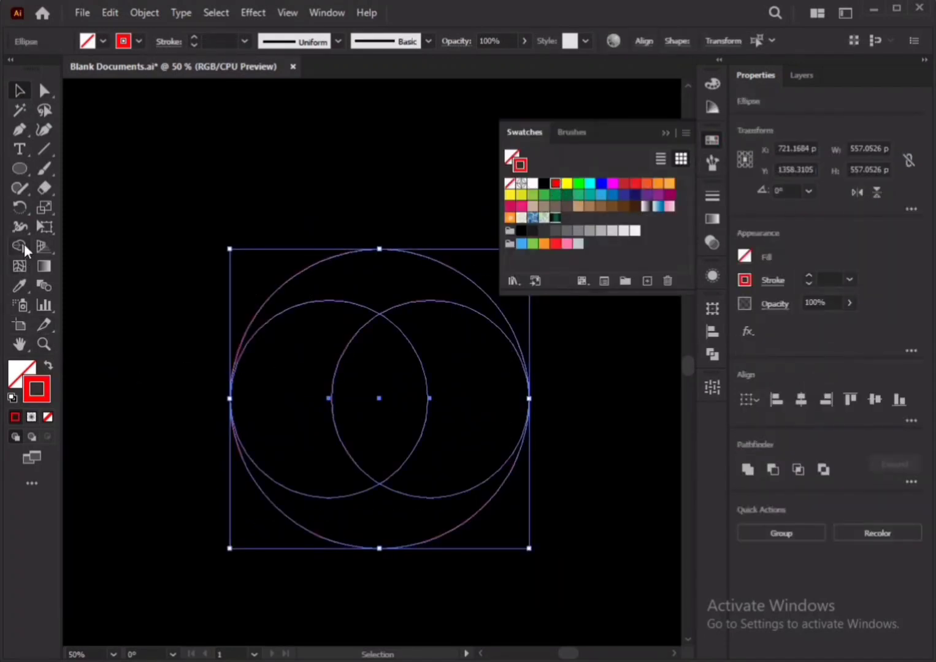
- Merge the upper outer region with the left crescent and the lower outer region with the right crescent using Shape Builder
left_click(23, 245)
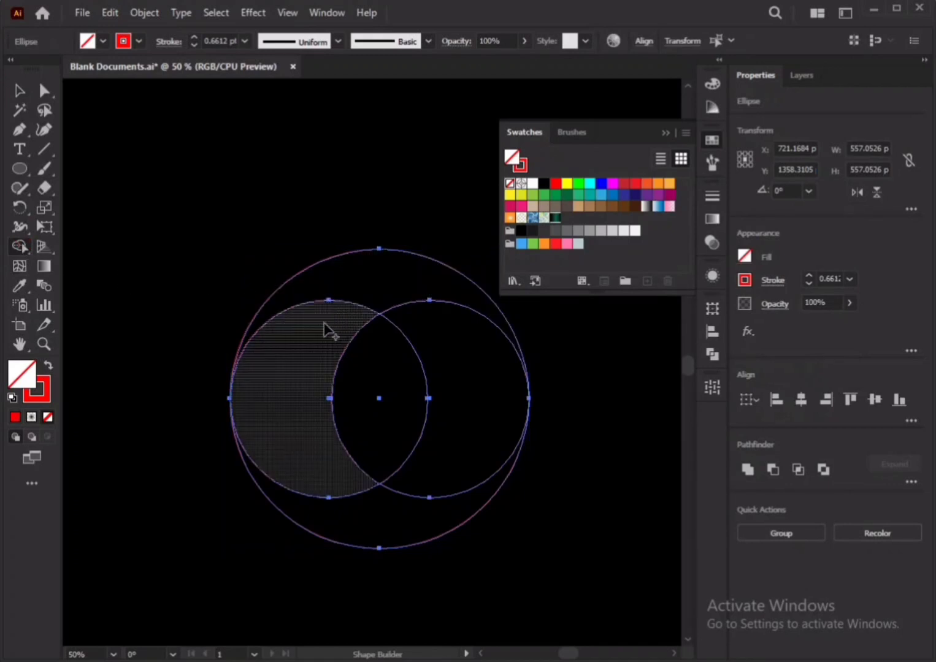
mouse_move(405, 279)
left_mouse_down()
mouse_move(330, 314)
mouse_move(298, 356)
mouse_move(295, 407)
left_mouse_up()
mouse_move(376, 533)
left_mouse_down()
mouse_move(420, 486)
mouse_move(460, 387)
left_mouse_up()
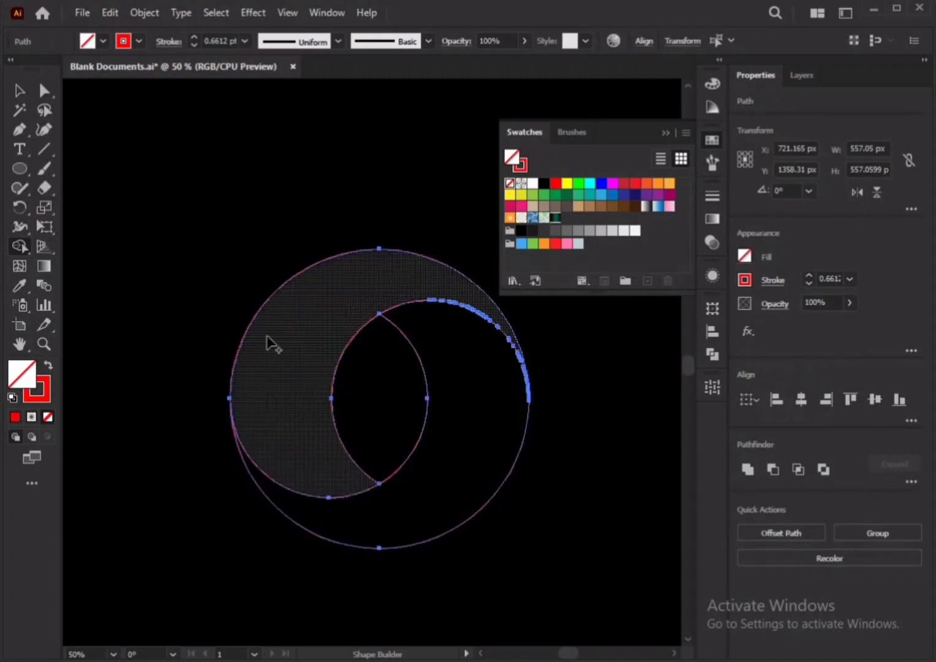
left_click(19, 90)
left_click(230, 186)
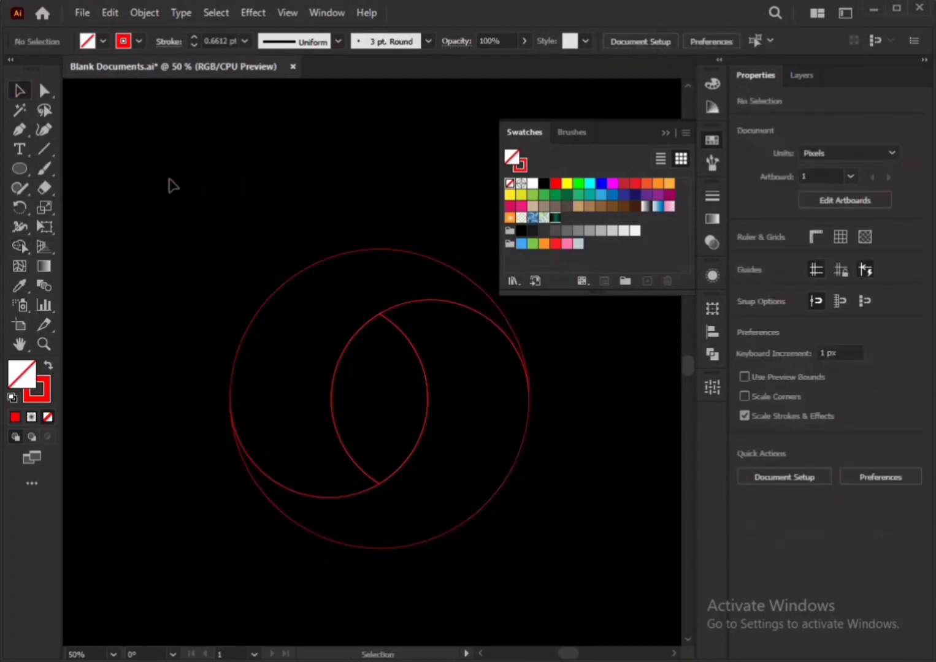
- Remove the stroke from all the shapes and fill them with RGB Red
left_click_drag(170, 198, 538, 573)
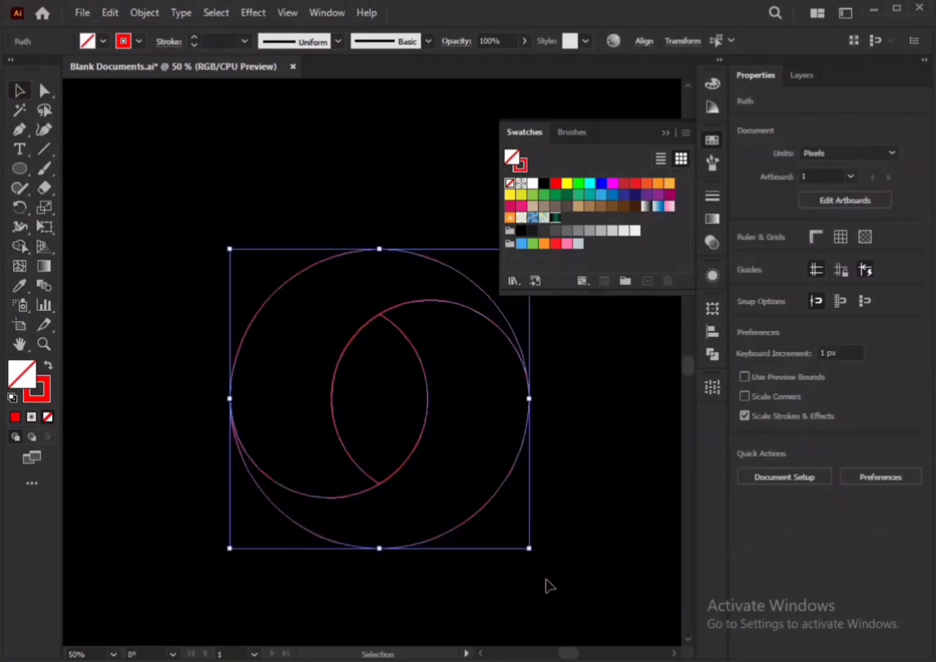
left_click(47, 400)
left_click(47, 418)
left_click(19, 382)
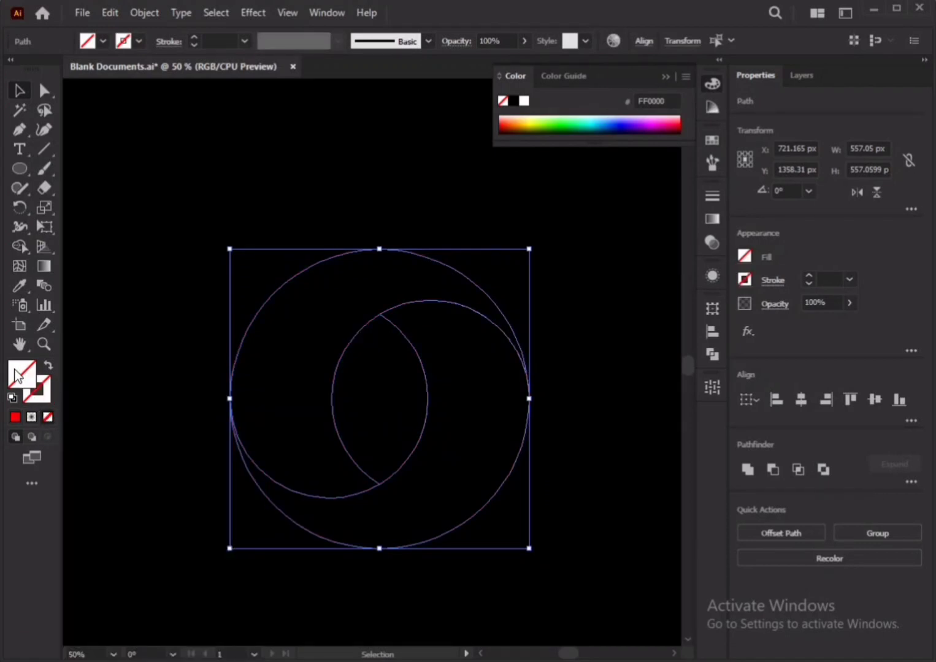
left_click(712, 143)
left_click(556, 184)
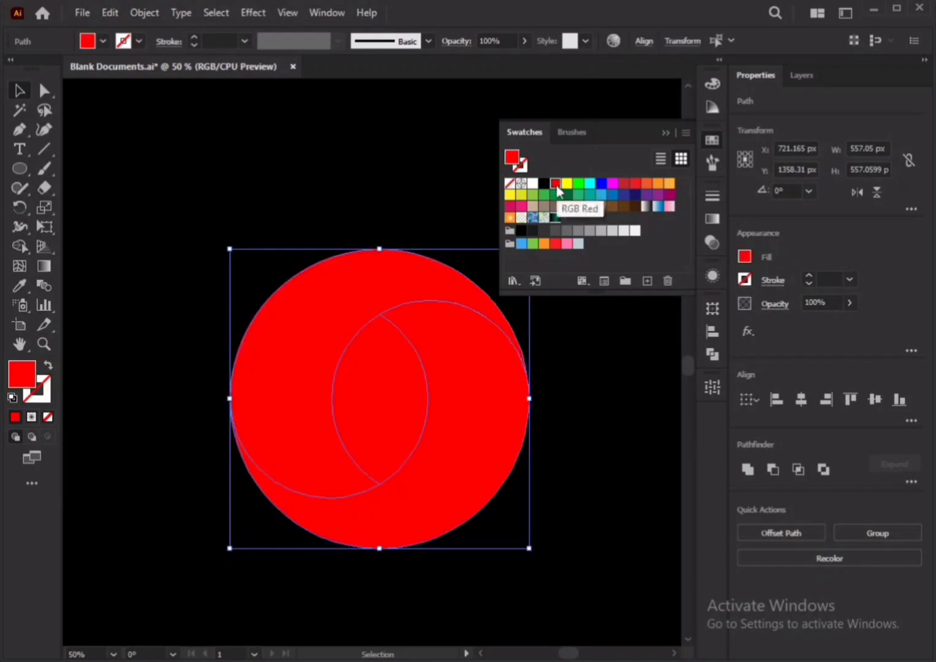
- Cut the central lens-shaped region out of the red circle with Shape Builder, then deselect the artwork
left_click(403, 389)
left_click_drag(150, 248, 554, 558)
left_click(19, 246)
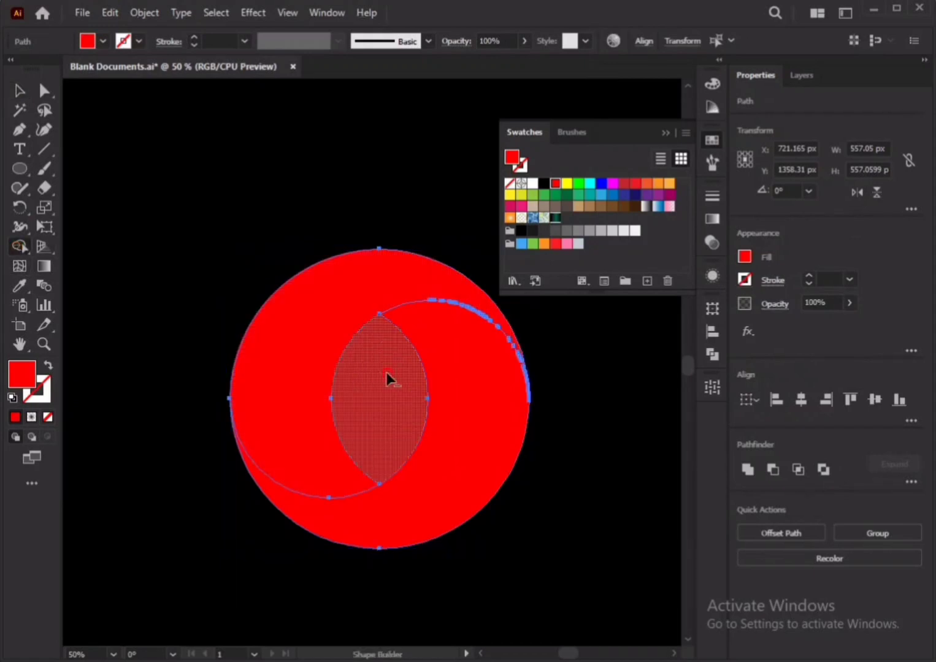
left_click(385, 393, "alt")
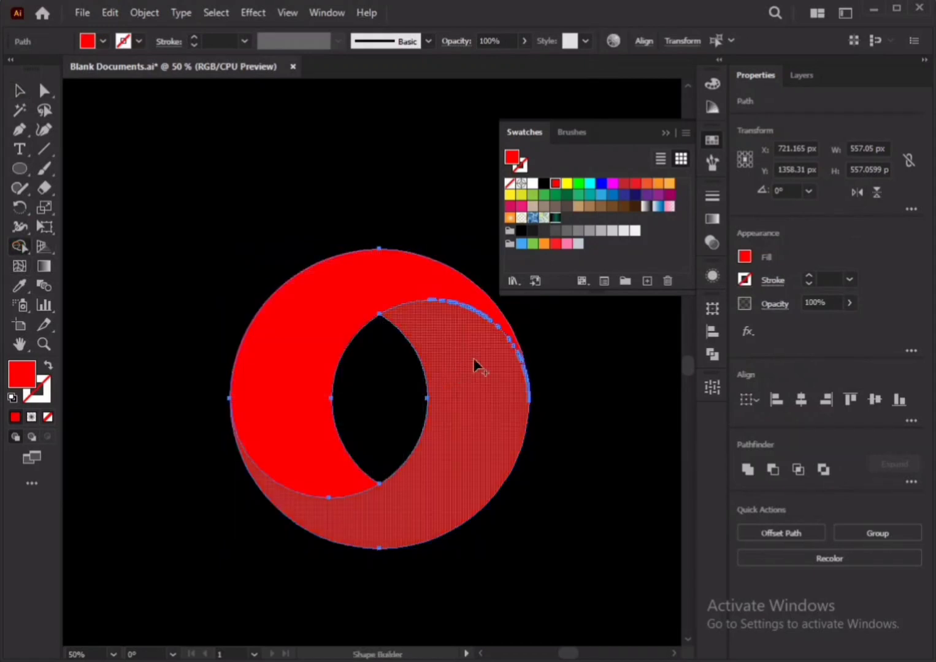
left_click(19, 92)
left_click(372, 209)
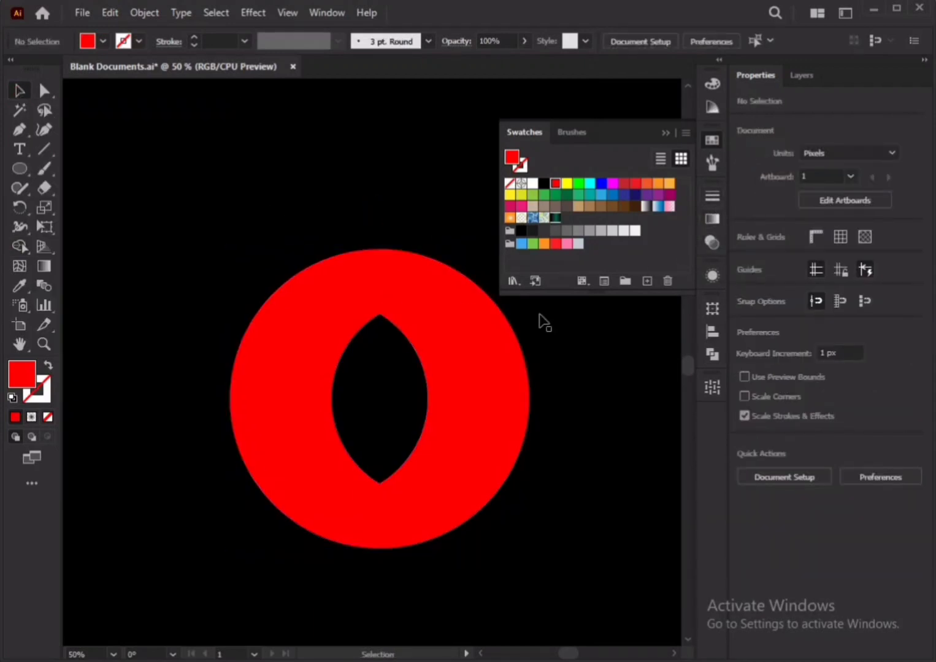
- Apply a linear gradient fill to the upper-left crescent shape
left_click(313, 318)
left_click(718, 218)
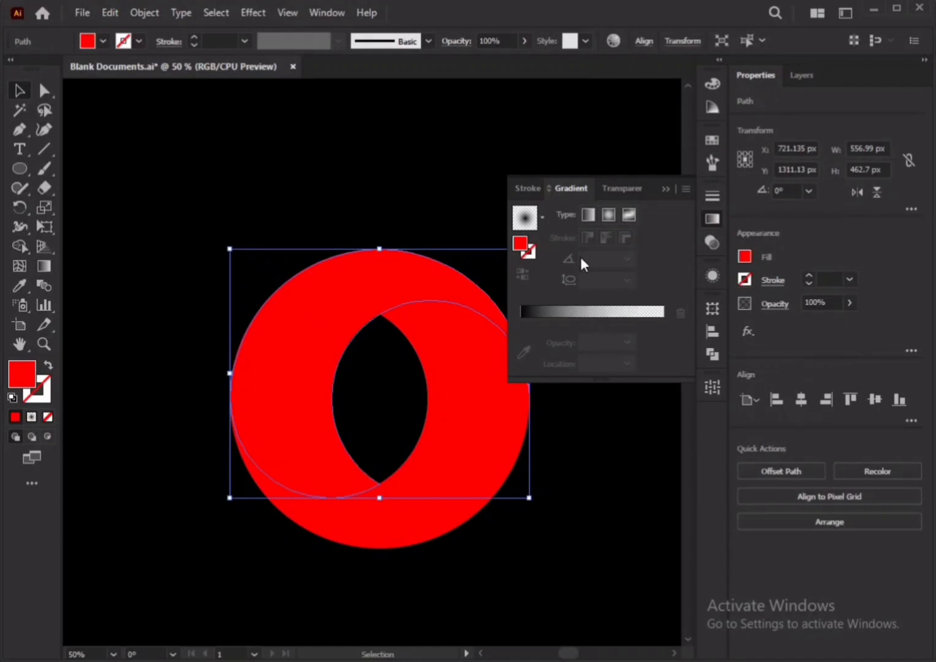
left_click(588, 214)
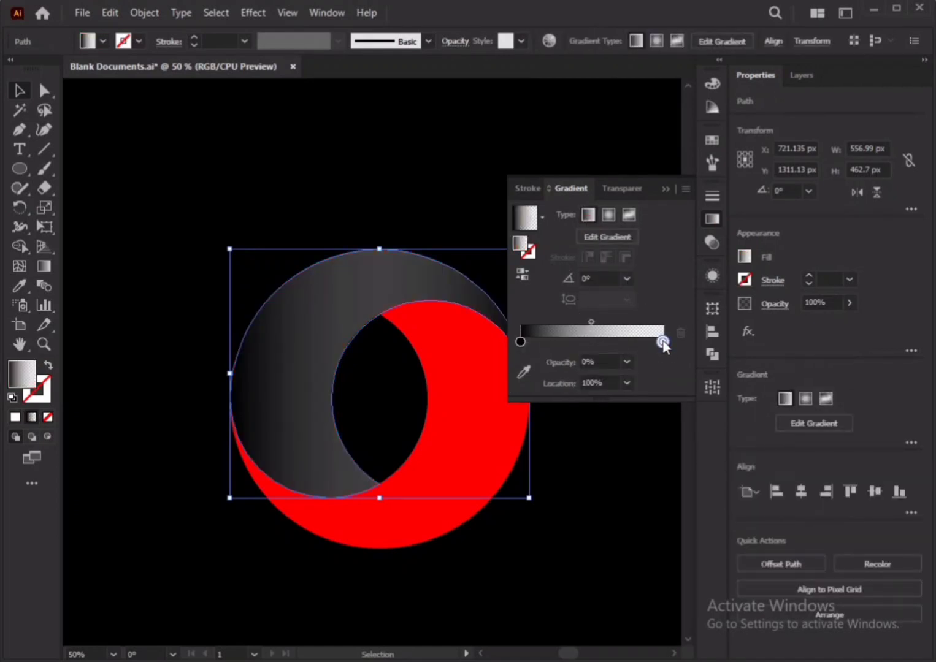
left_click(666, 186)
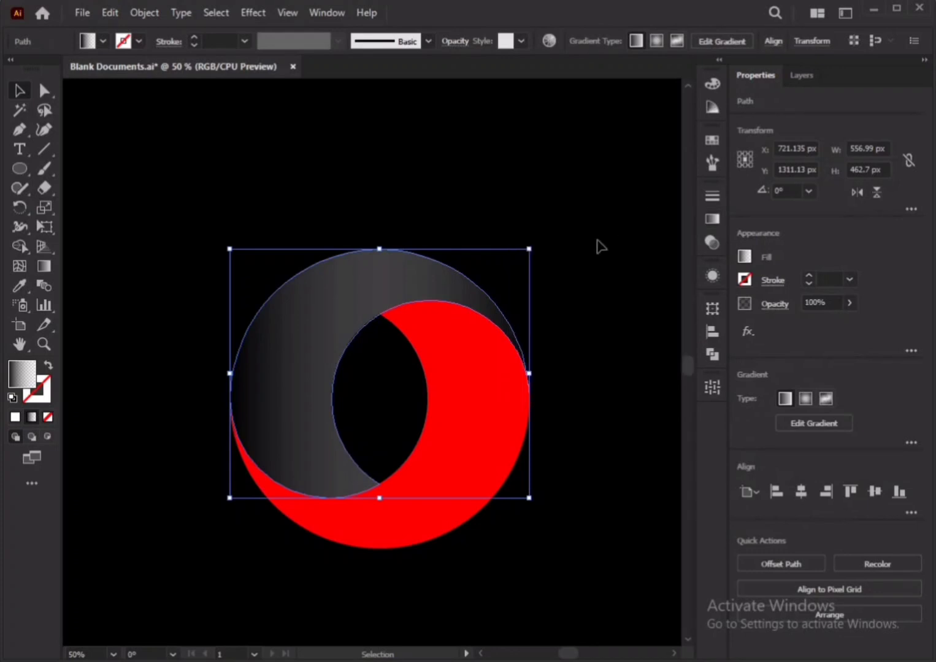
left_click(713, 217)
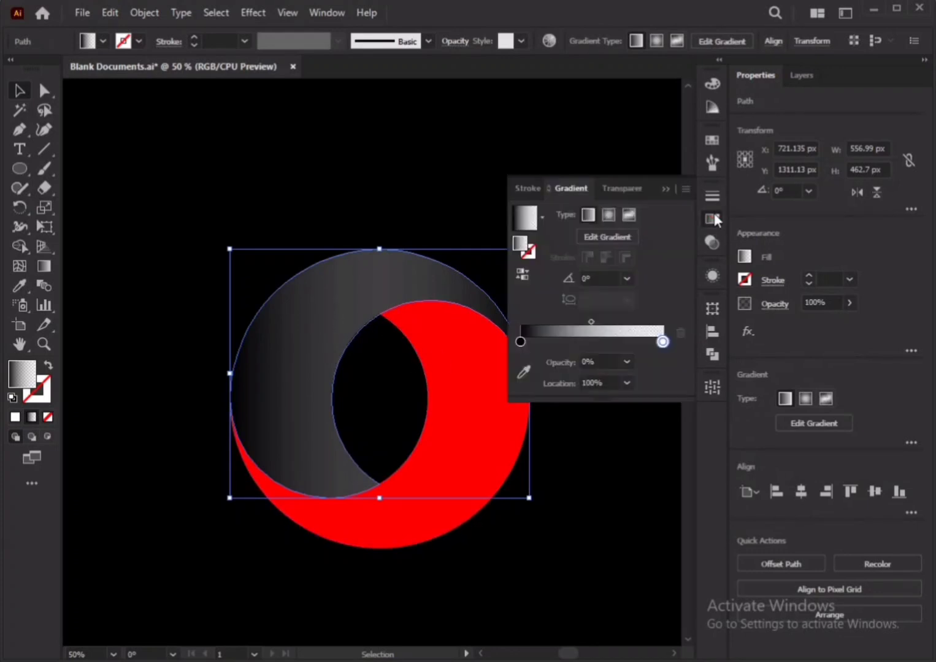
- Set the crescent gradient's start stop to cyan and its end stop to black
double_click(520, 341)
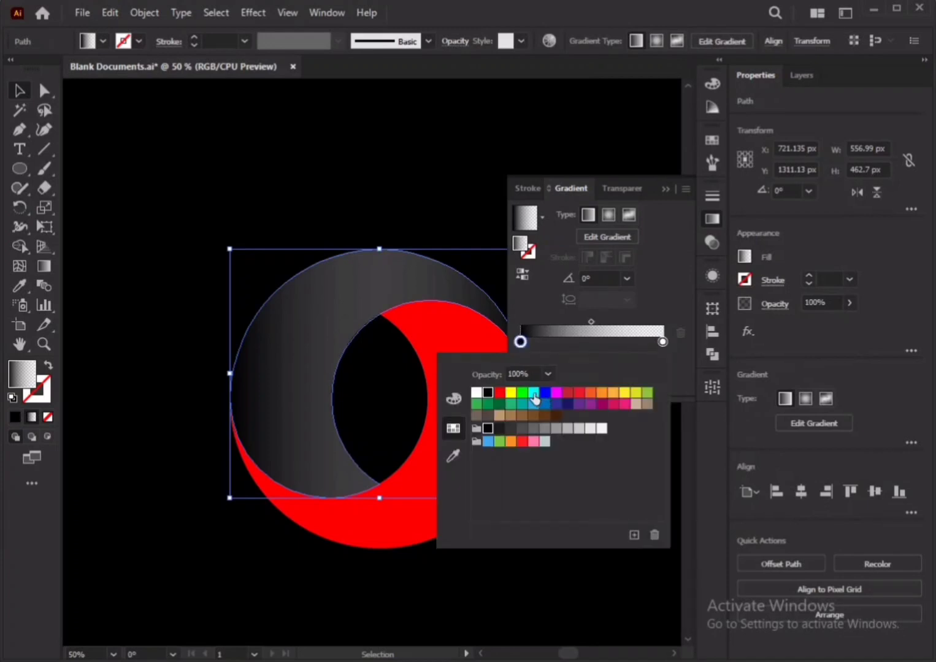
left_click(533, 393)
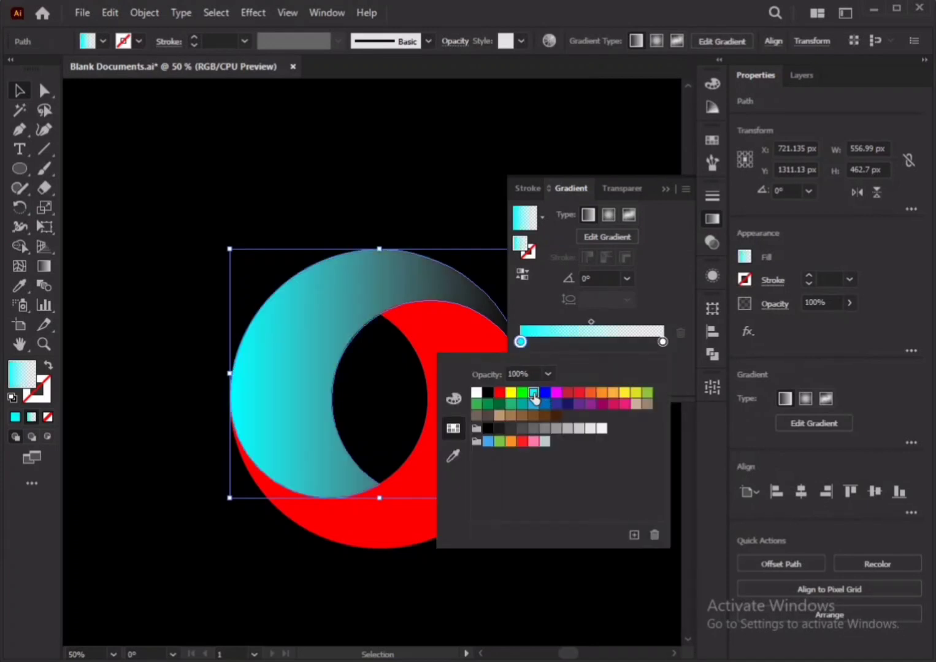
left_click(663, 342)
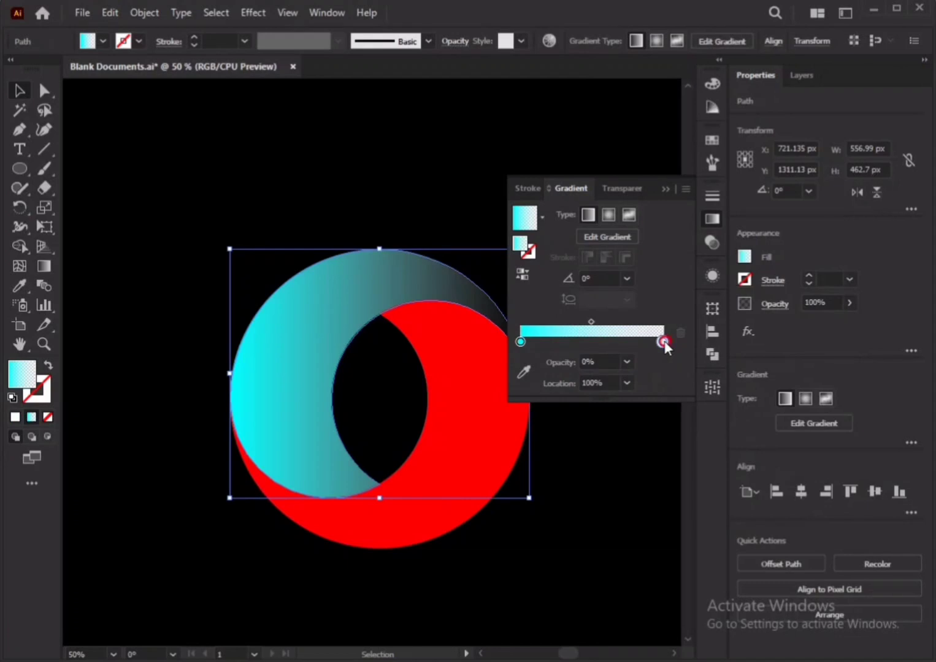
double_click(662, 342)
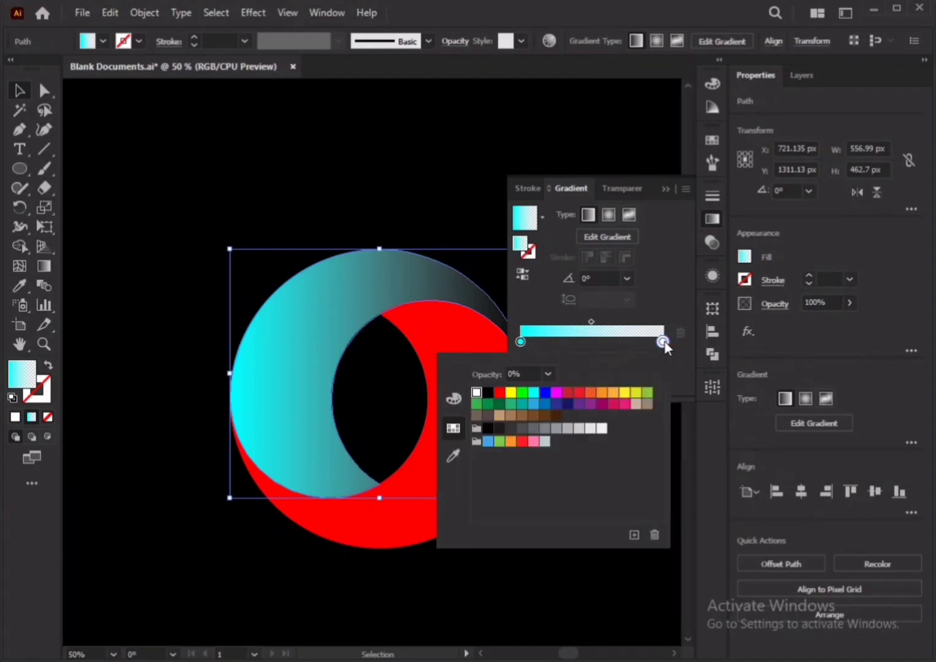
left_click(490, 392)
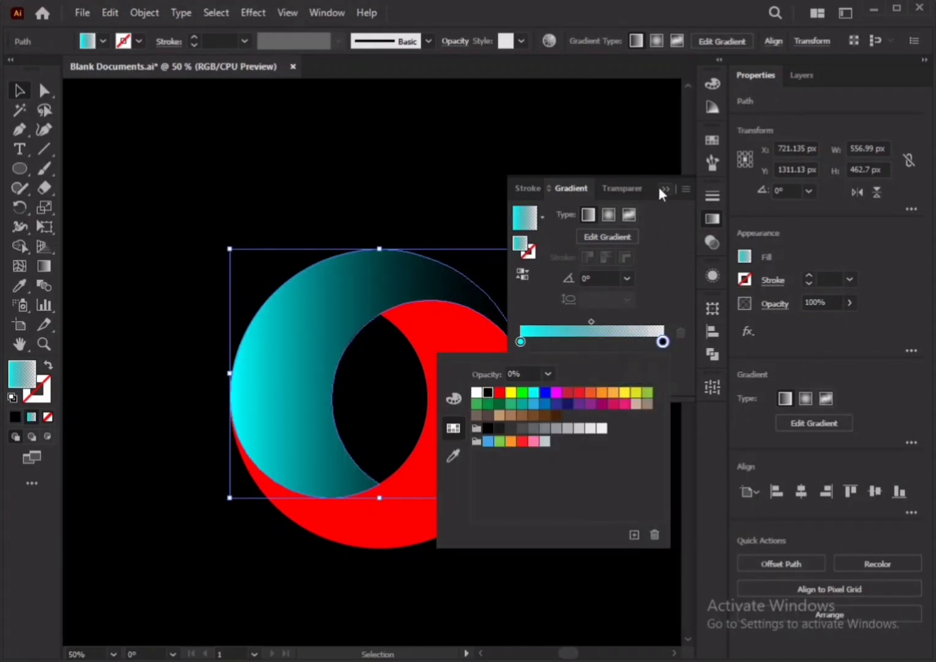
- Set the opacity of the gradient's black end stop to 100% and deselect the crescent
left_click(14, 94)
left_click(195, 121)
left_click(314, 337)
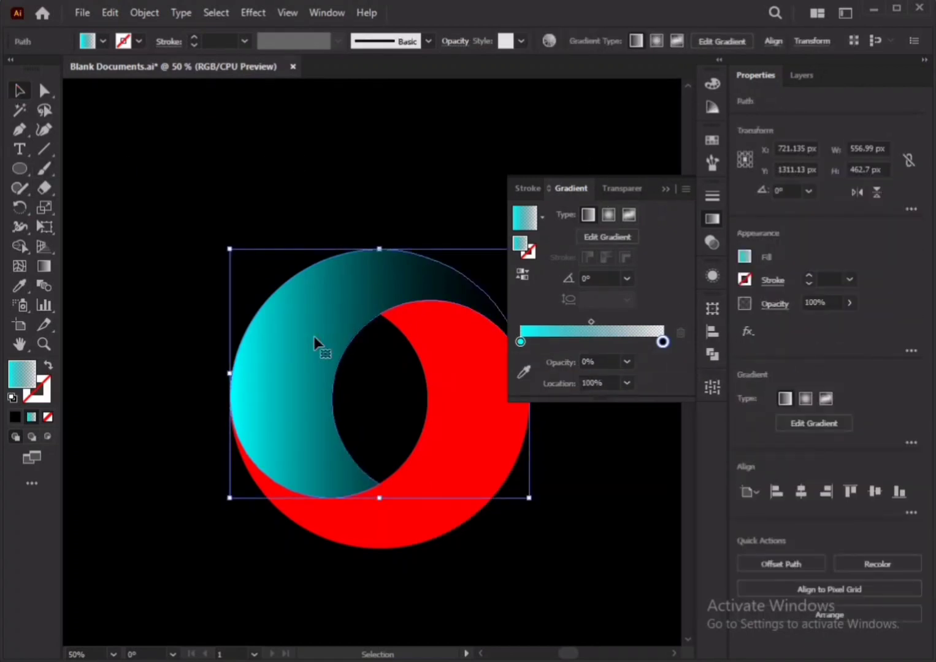
left_click(626, 361)
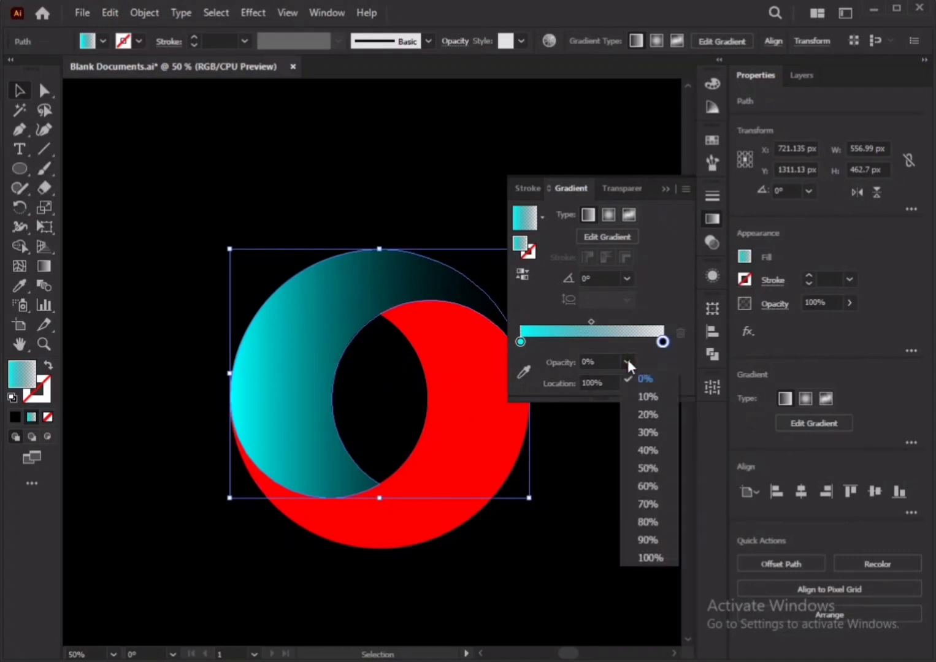
left_click(640, 555)
left_click(598, 494)
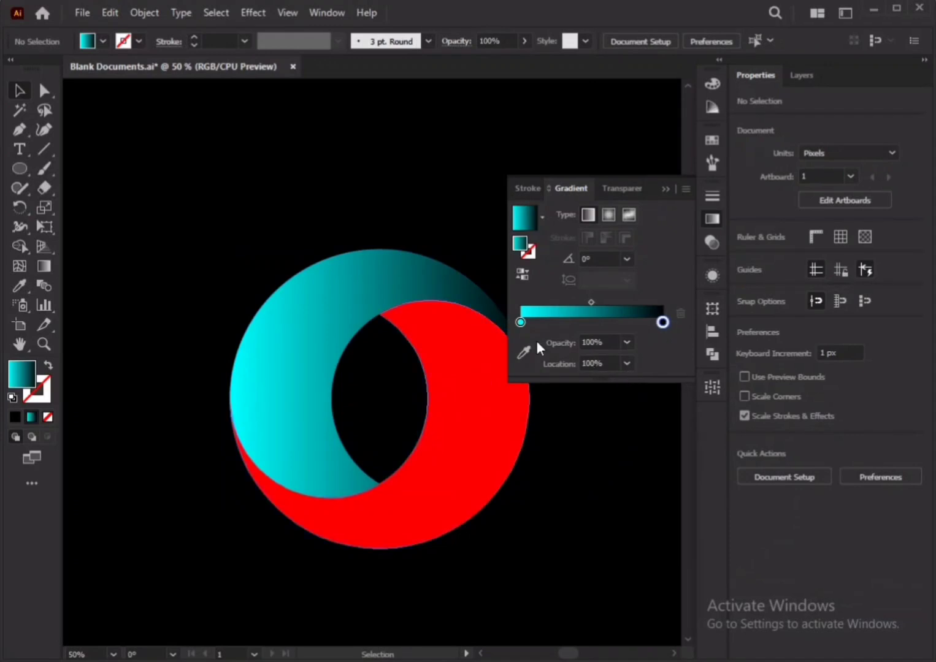
left_click(357, 281)
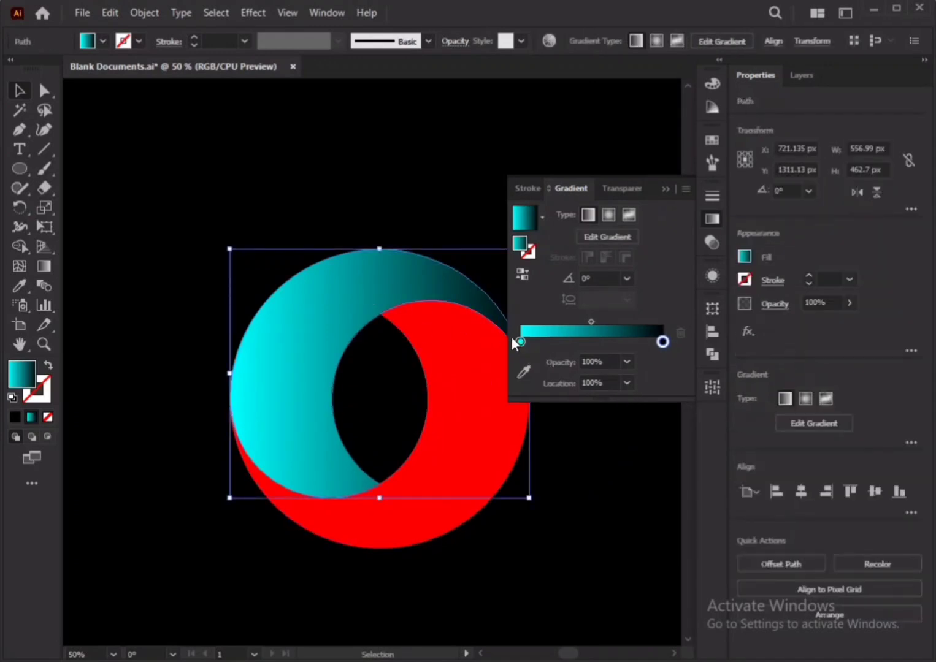
left_click(520, 342)
left_click(663, 342)
left_click(650, 455)
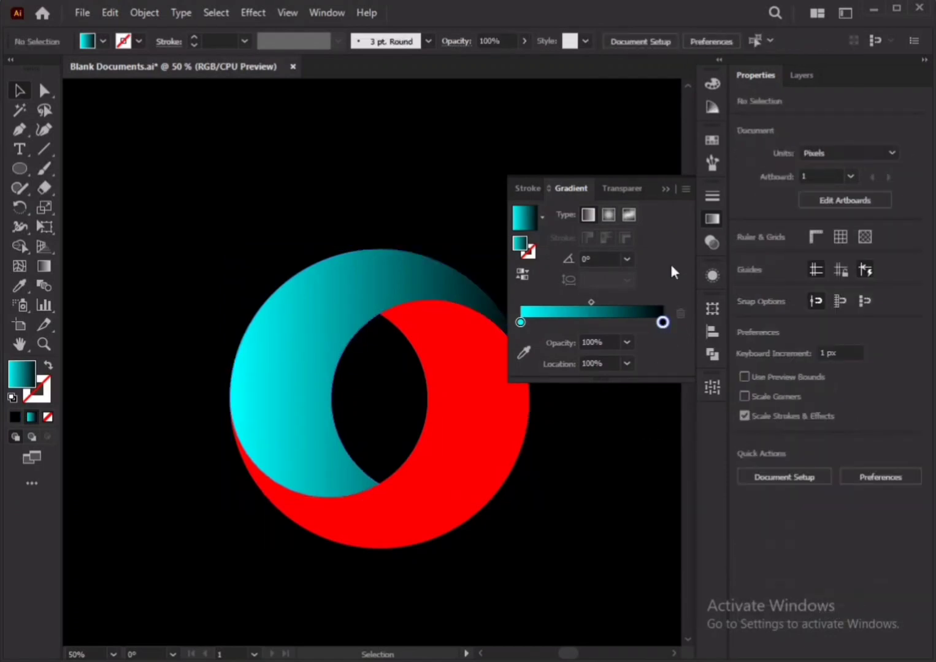
- Redirect the upper-left crescent's gradient vertically with the Gradient tool, cyan at its upper edge and black at its lower edge, then deselect it
left_click(661, 184)
left_click(278, 355)
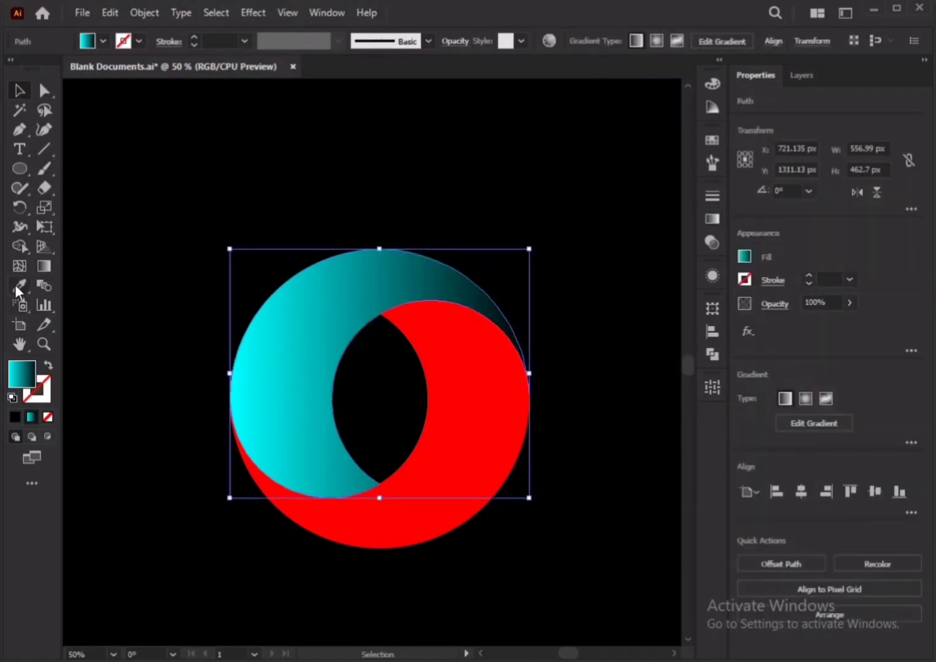
left_click(42, 264)
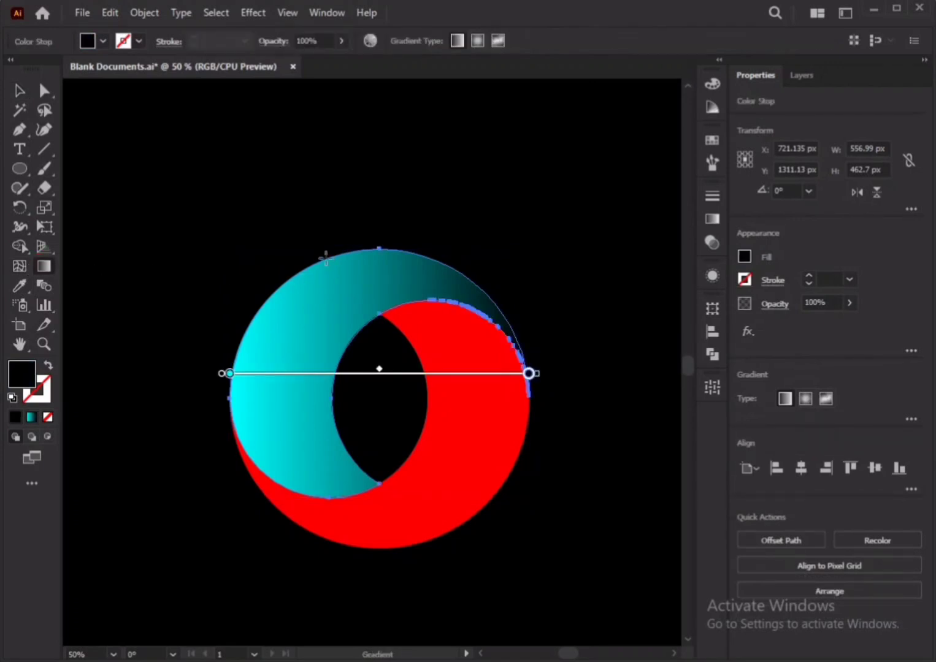
left_click_drag(326, 257, 322, 497)
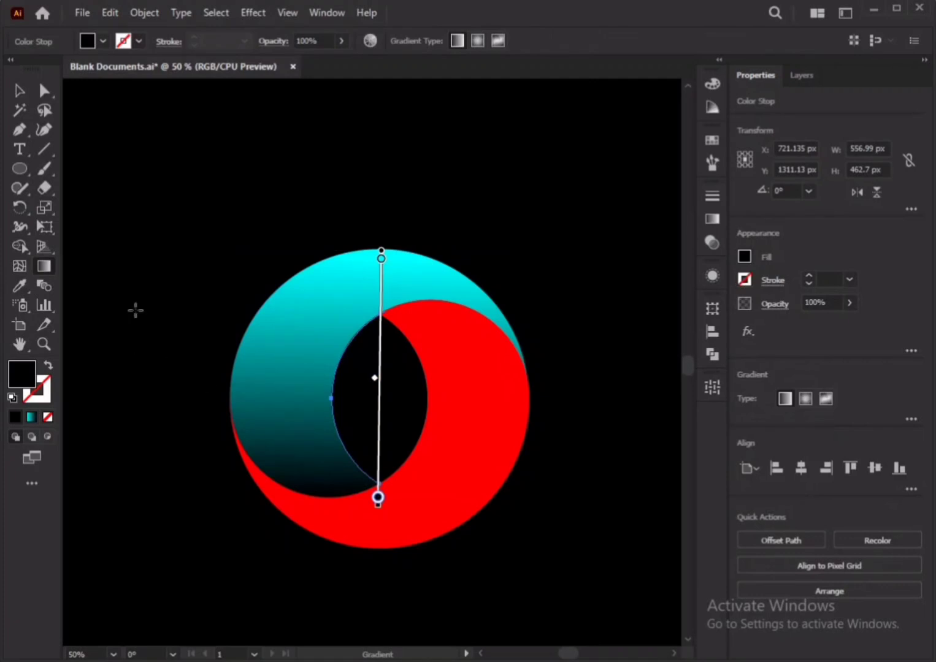
left_click(19, 92)
left_click(134, 132)
left_click(282, 315)
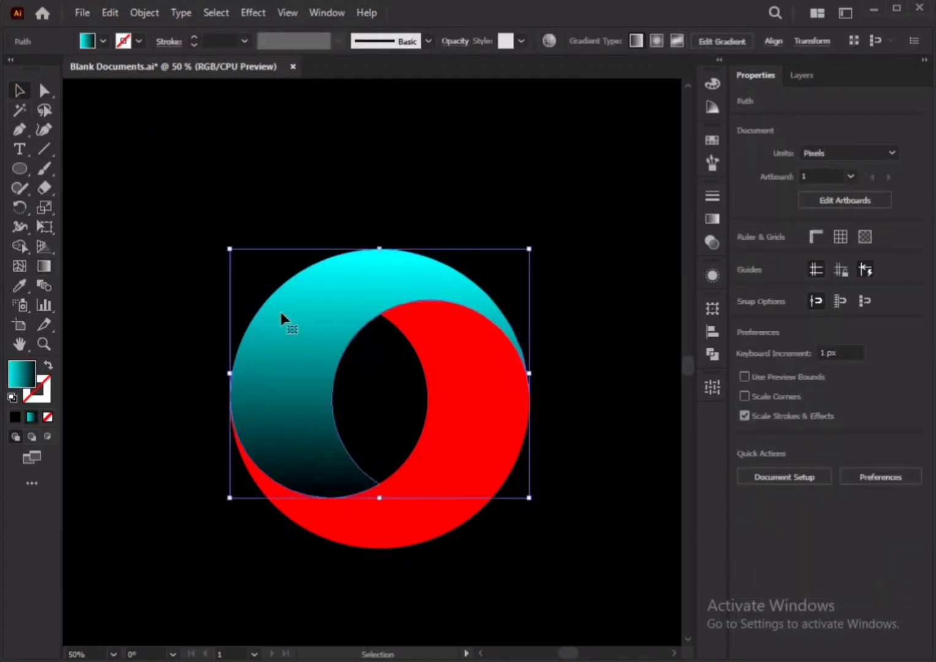
left_click(88, 277)
- Copy the upper-left crescent's cyan-to-black gradient onto the red crescent with the Eyedropper
left_click(328, 525)
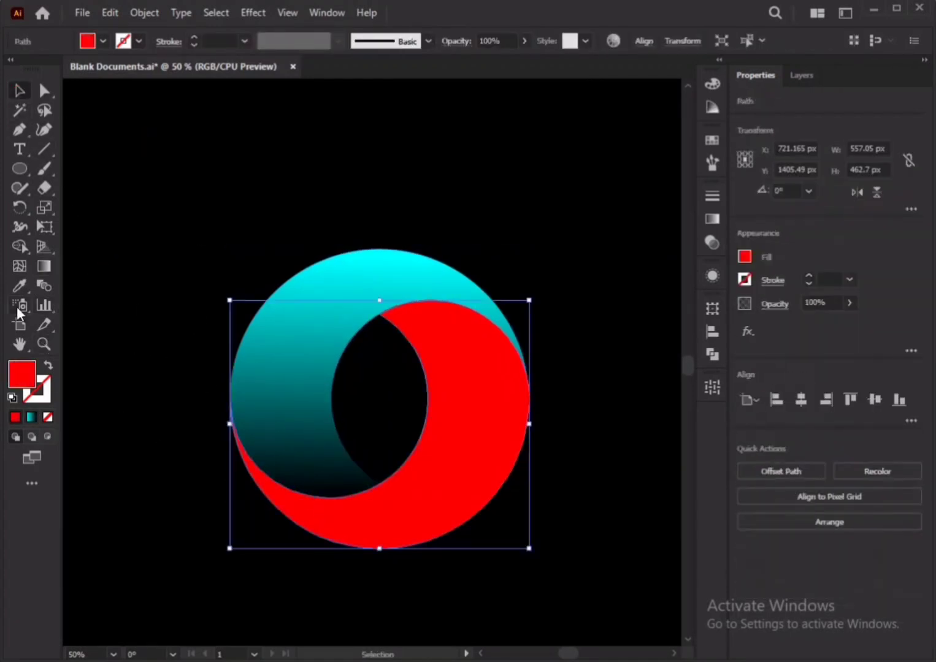
left_click(14, 285)
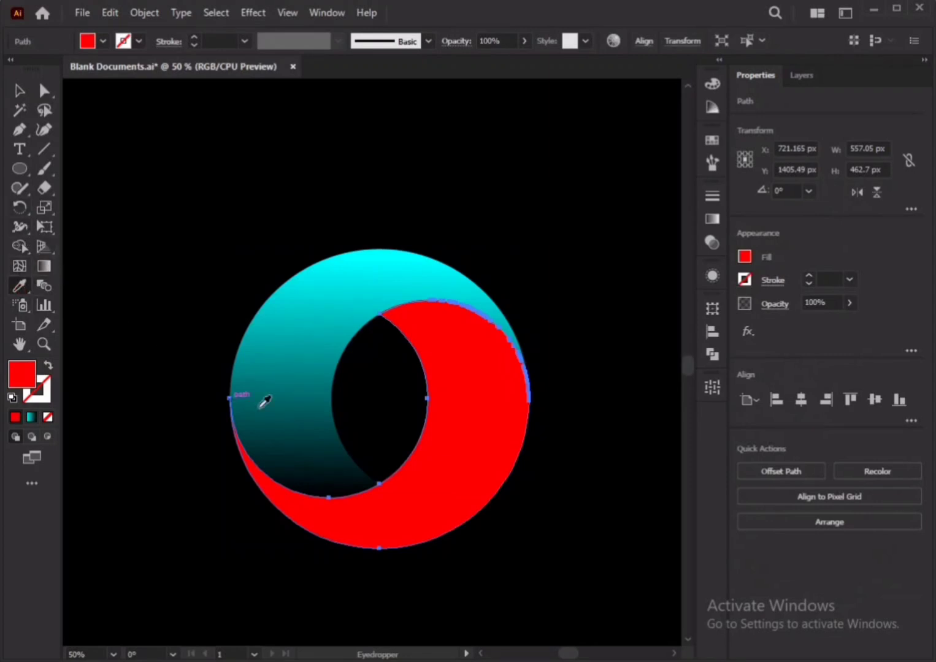
left_click(319, 392)
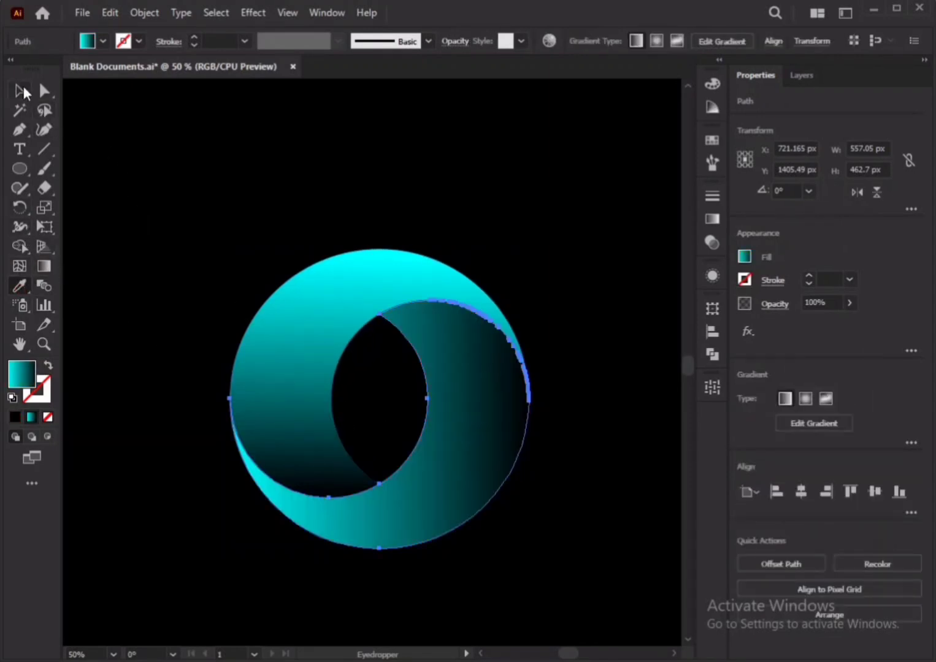
- Redirect the lower-right crescent's gradient vertically, cyan at its lower edge and black at its upper edge, then deselect it
left_click(19, 92)
left_click(43, 265)
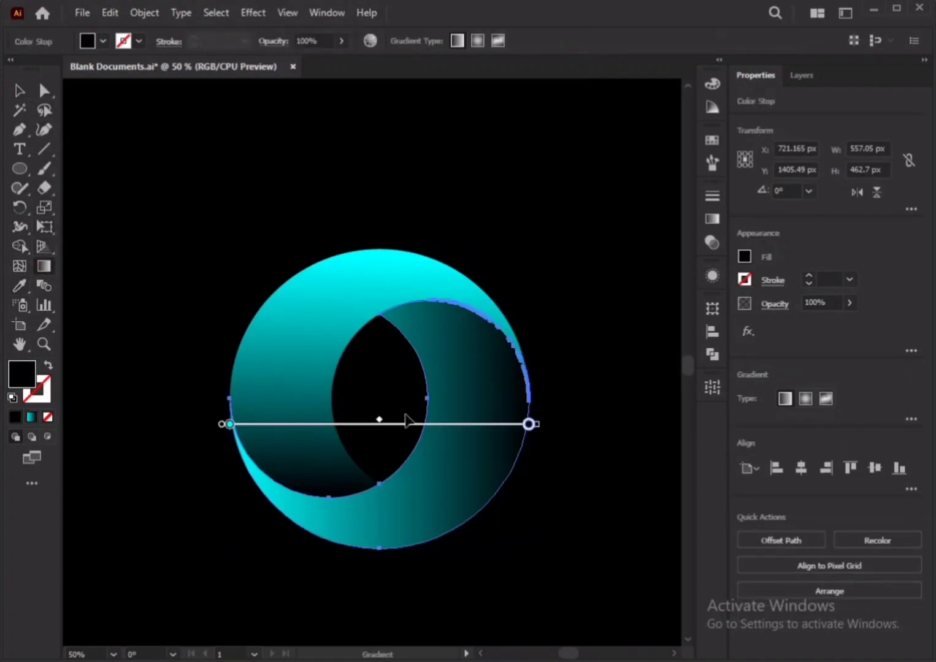
left_click_drag(414, 545, 412, 302)
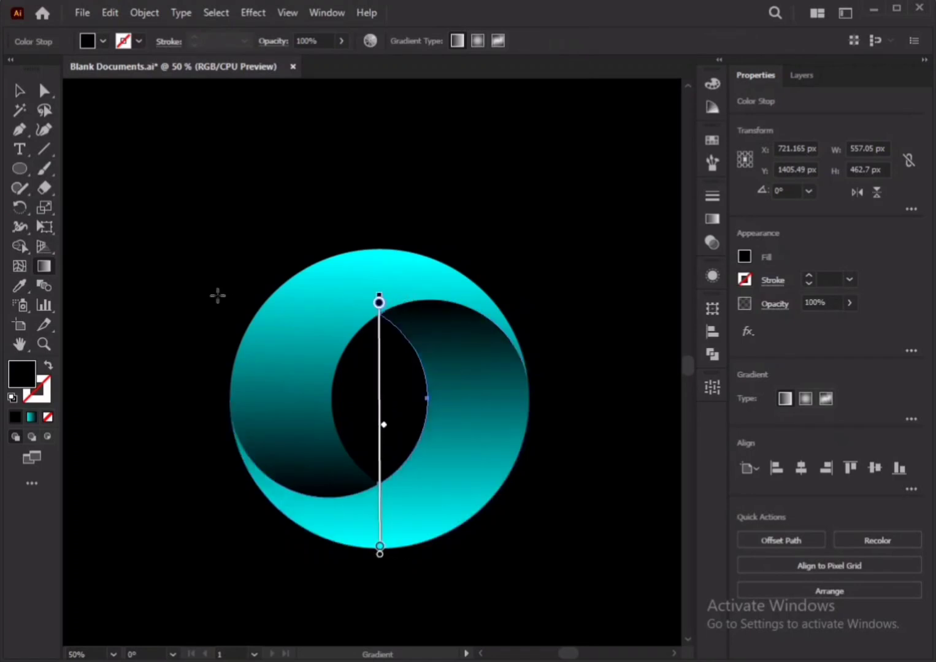
left_click(19, 91)
left_click(545, 252)
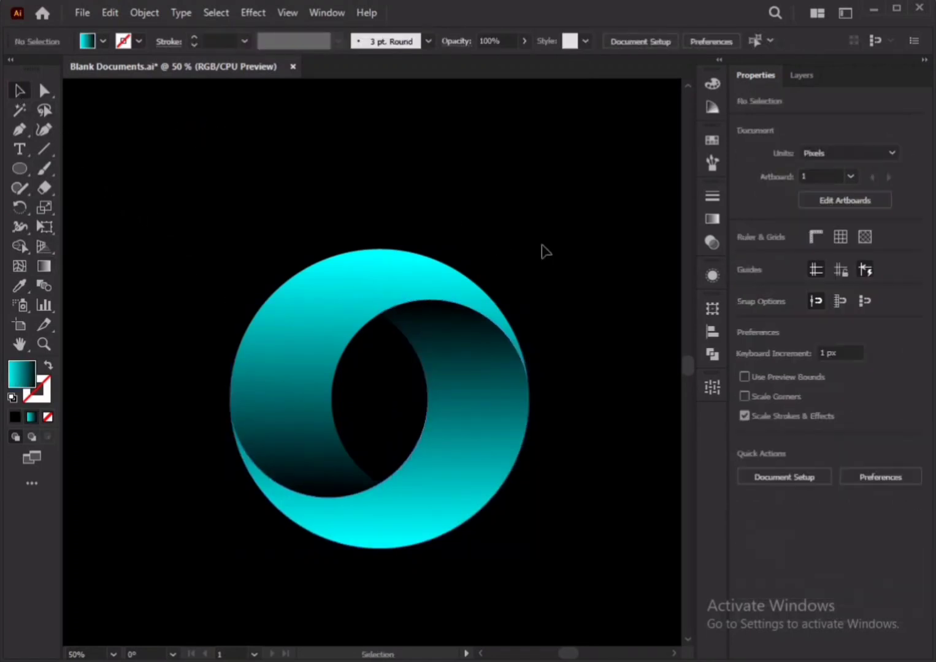
scroll(566, 359, "down", 1)
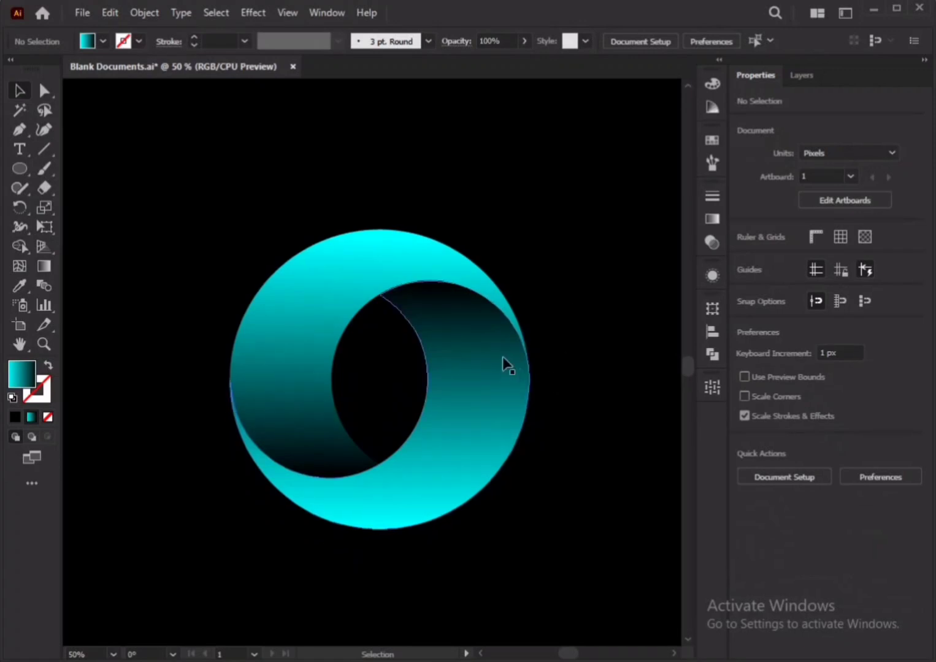
scroll(429, 344, "down", 1)
scroll(538, 261, "up", 1)
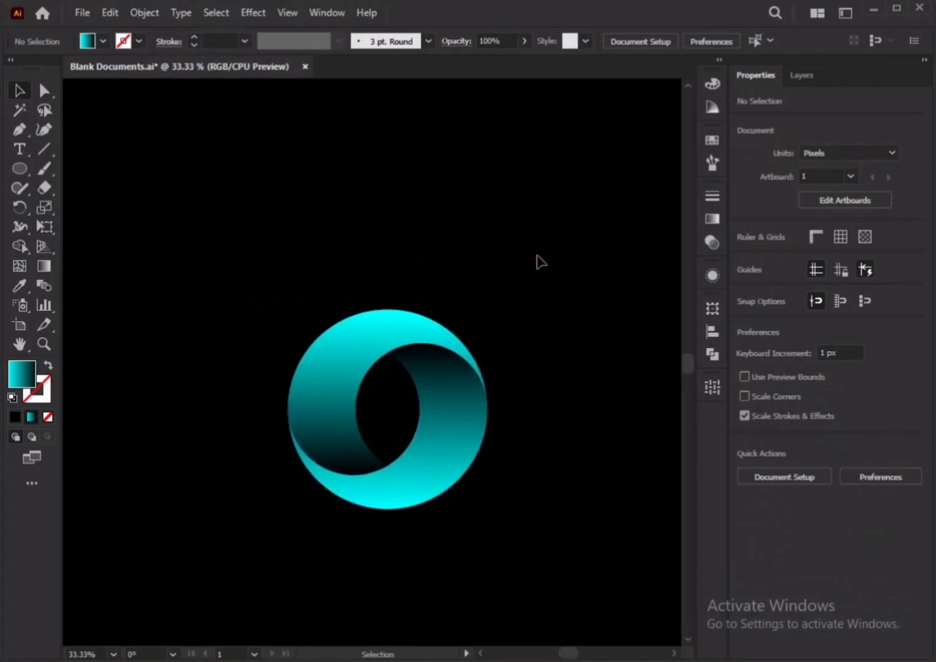
scroll(468, 299, "down", 3)
scroll(470, 298, "up", 3)
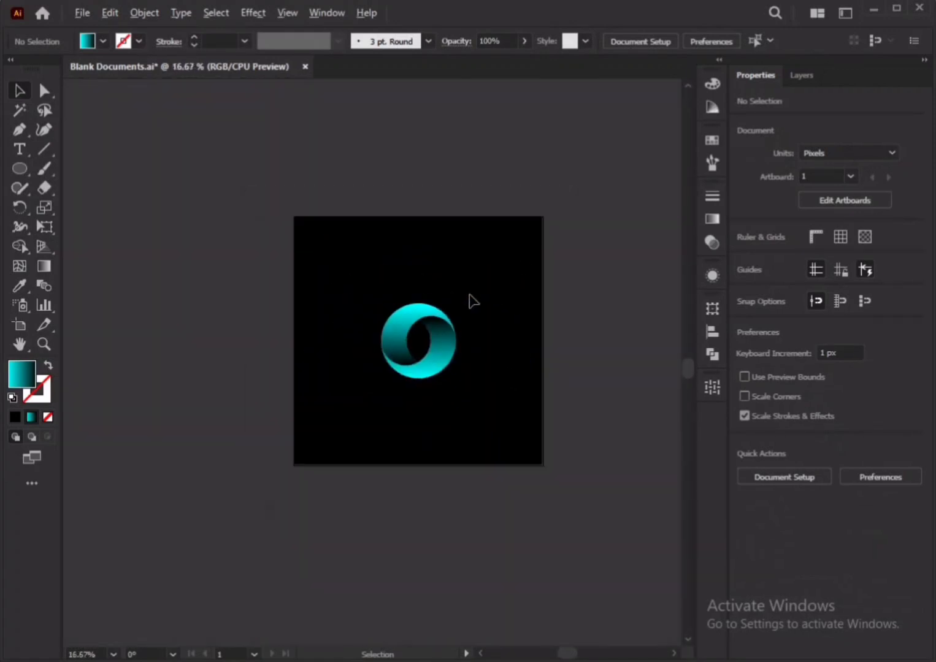
scroll(507, 304, "down", 1)
- Change the background rectangle's fill from black to white and deselect it
key("a")
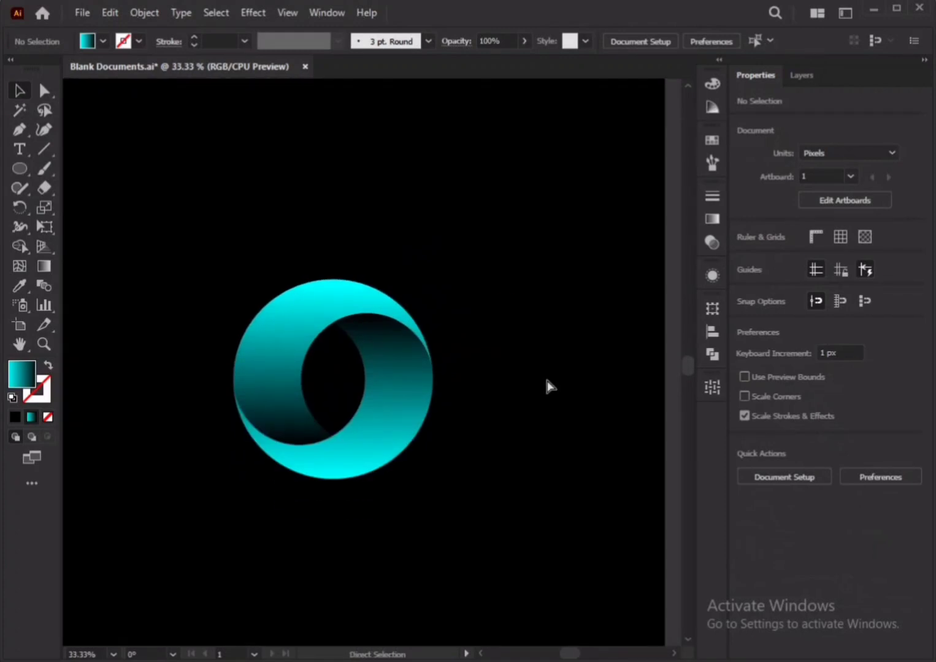
left_click(546, 386, "alt")
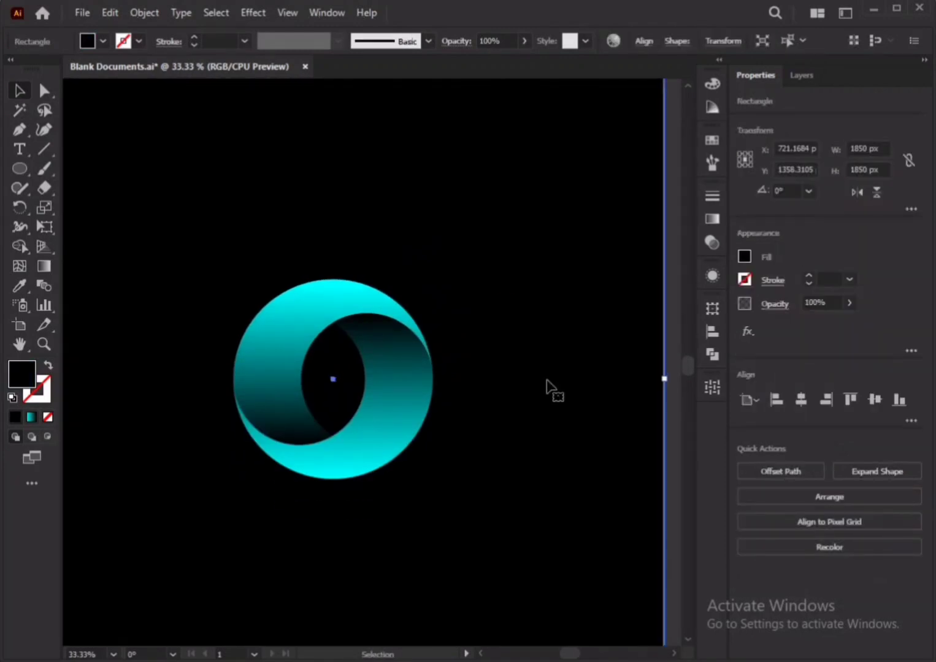
left_click(712, 140)
left_click(532, 183)
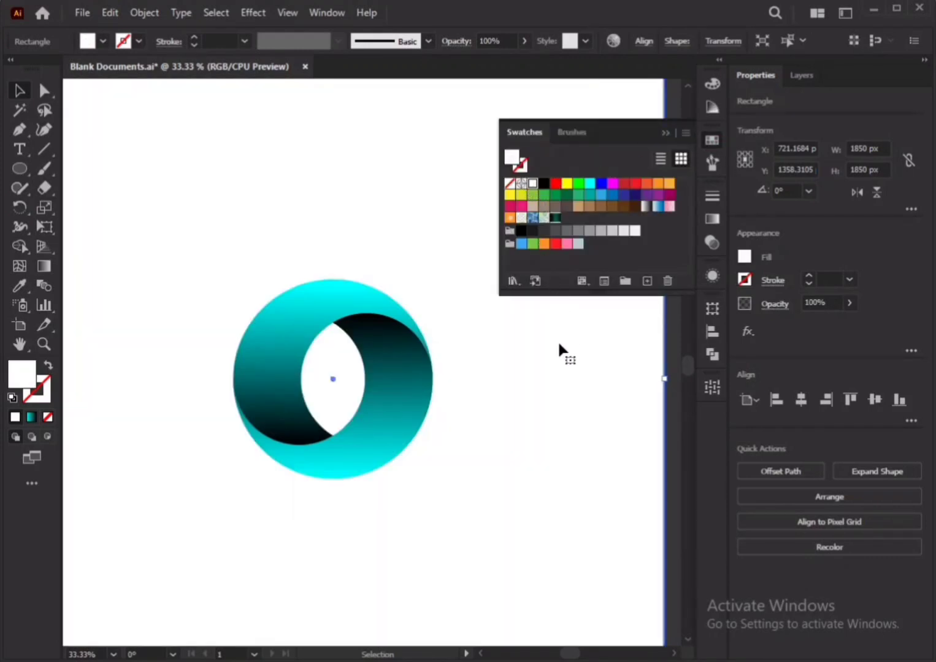
left_click(667, 132)
key("ctrl+minus")
key("ctrl+minus")
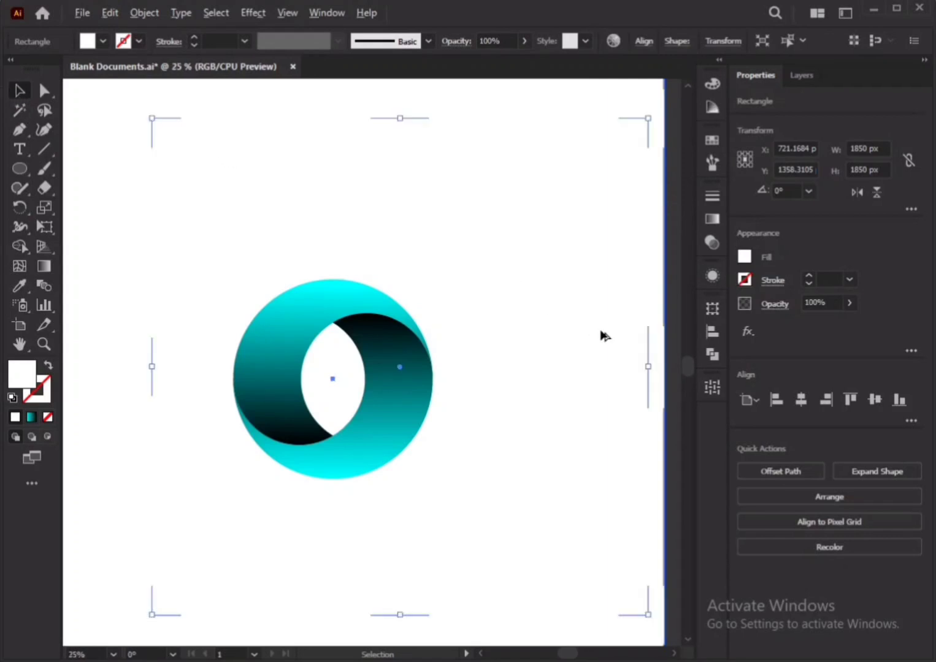
left_click(532, 158)
- Draw a circle about 212 px in diameter with the Ellipse tool, just below the logo and slightly right of its centre
scroll(580, 316, "up", 2)
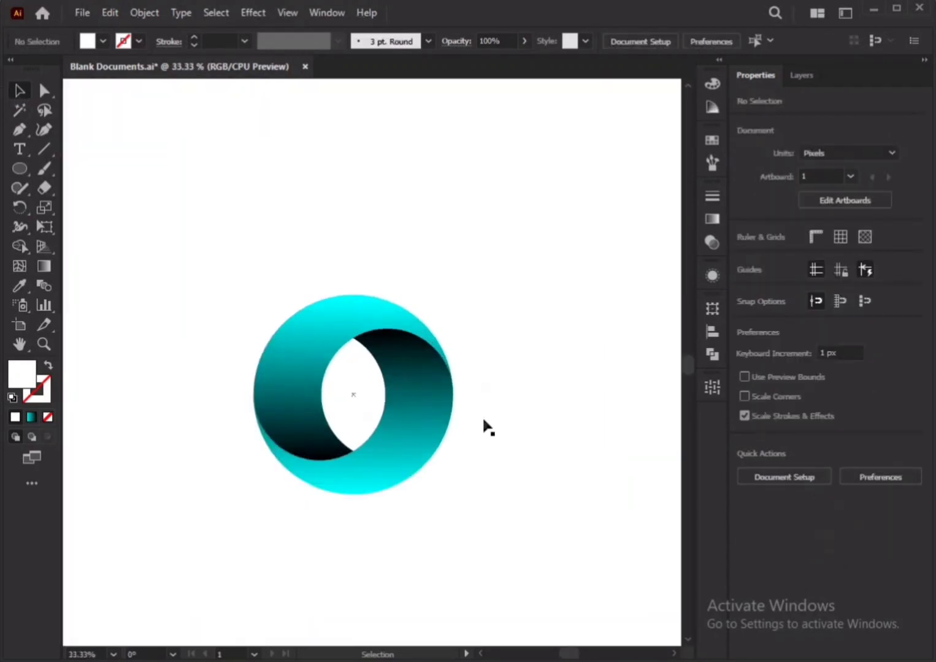
scroll(418, 467, "down", 1)
scroll(404, 477, "up", 1)
left_click(576, 392)
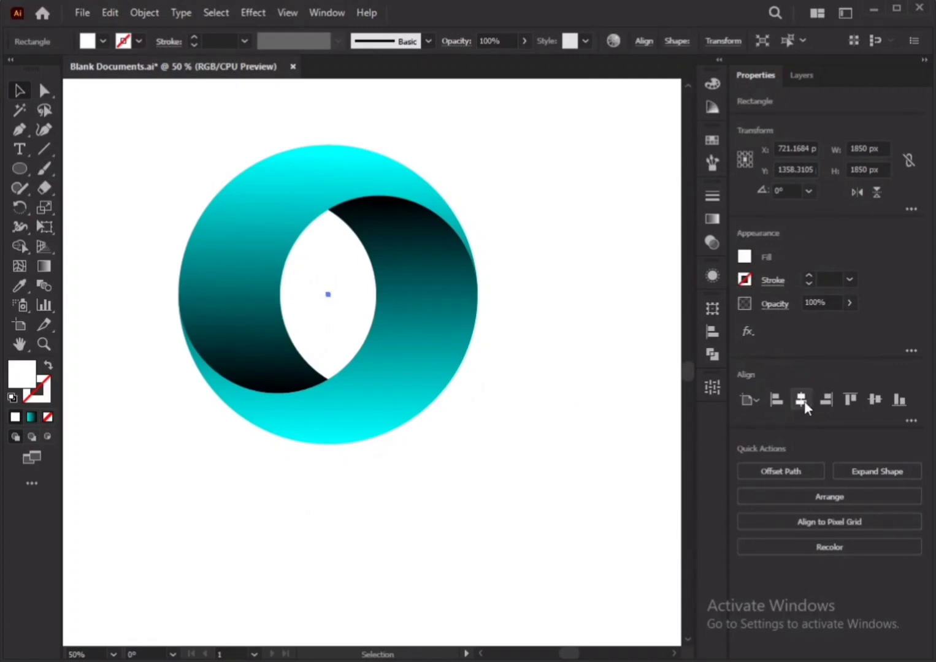
left_click(550, 432)
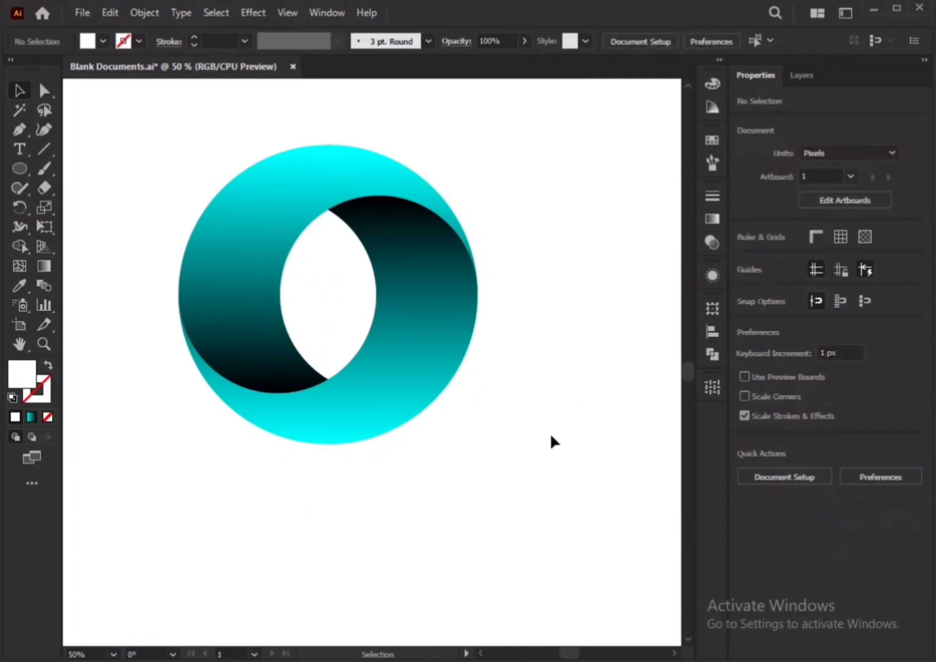
left_click(19, 169)
mouse_move(410, 501)
left_mouse_down()
mouse_move(440, 548)
mouse_move(467, 558)
left_mouse_up()
- Fill the small circle with the white-to-black linear gradient swatch
left_click(712, 141)
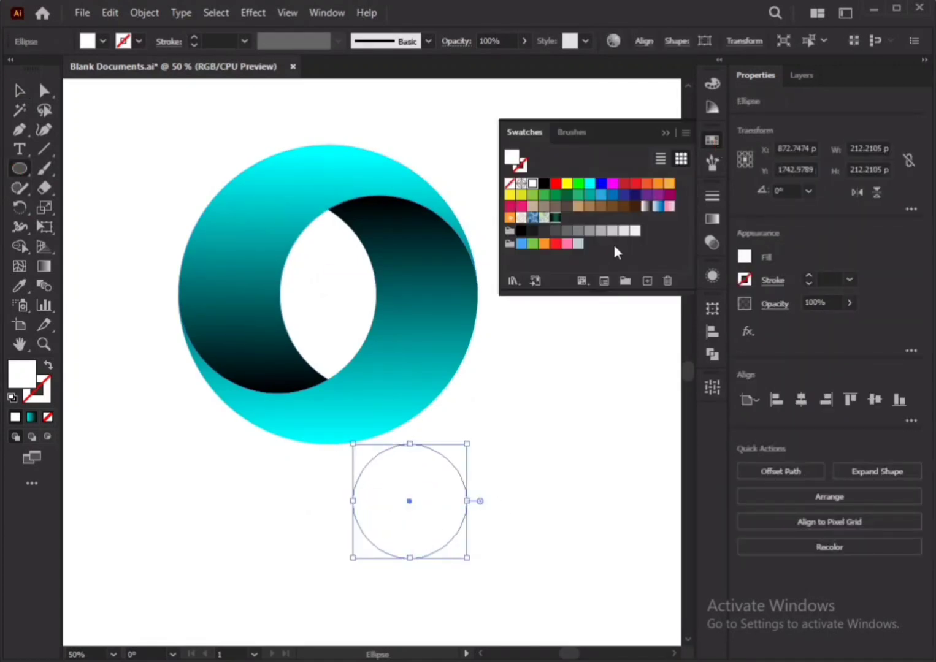
left_click(647, 208)
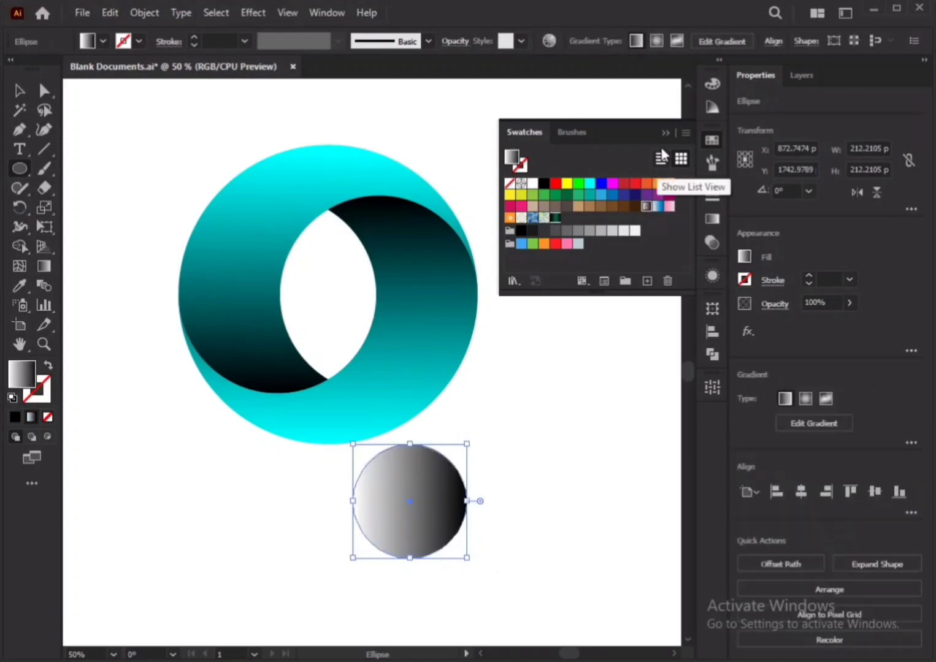
left_click(665, 132)
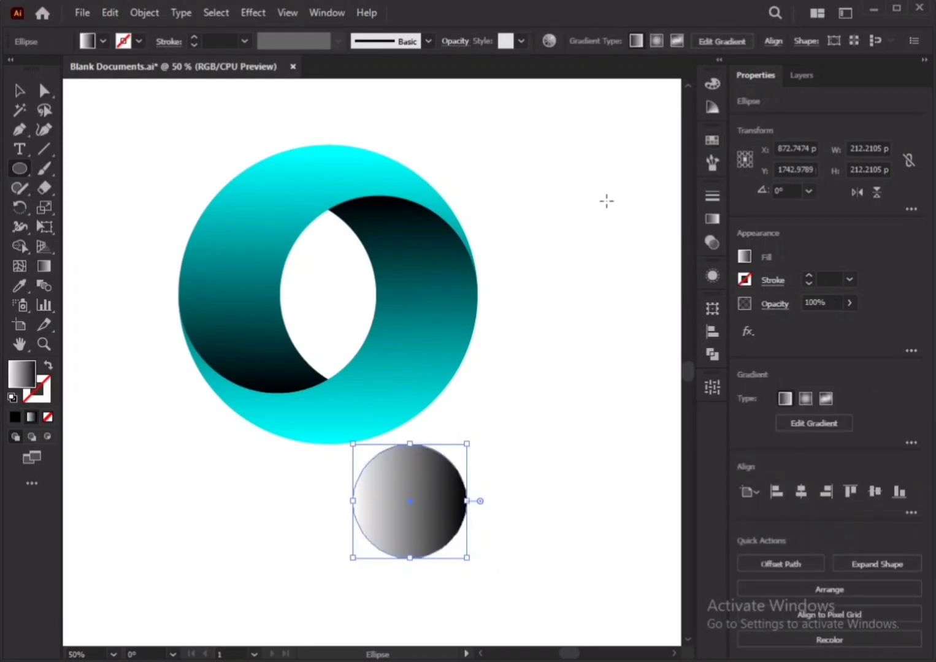
- Set the opacity of the small circle's white gradient stop to 0%
left_click(713, 219)
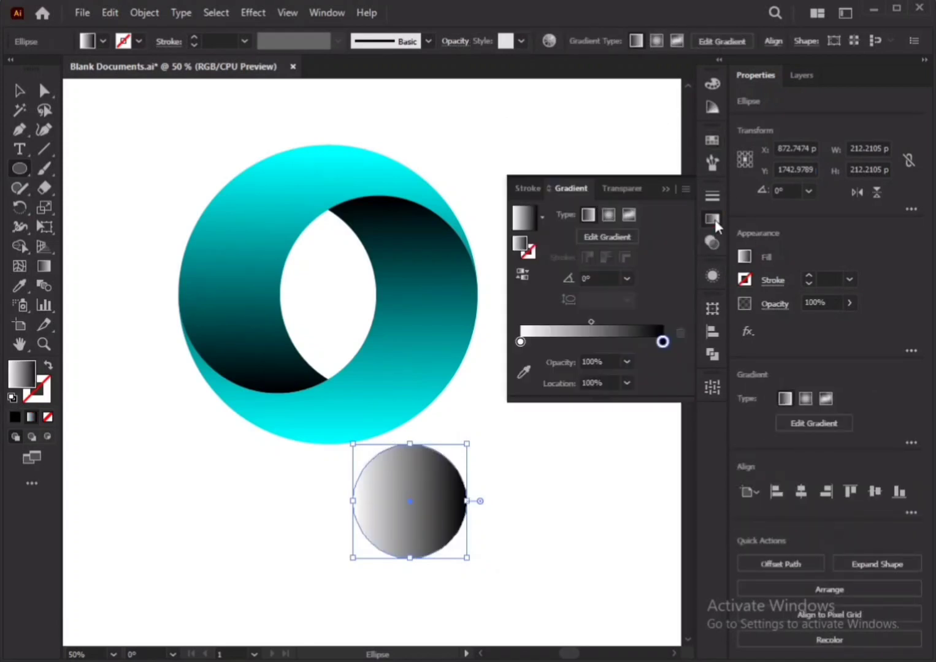
left_click(521, 342)
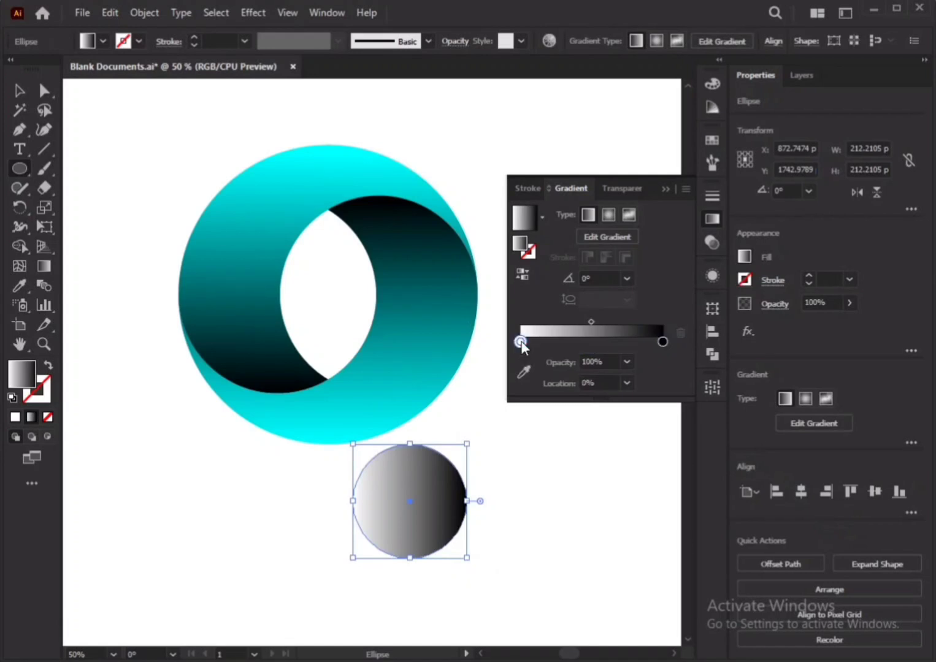
left_click(626, 363)
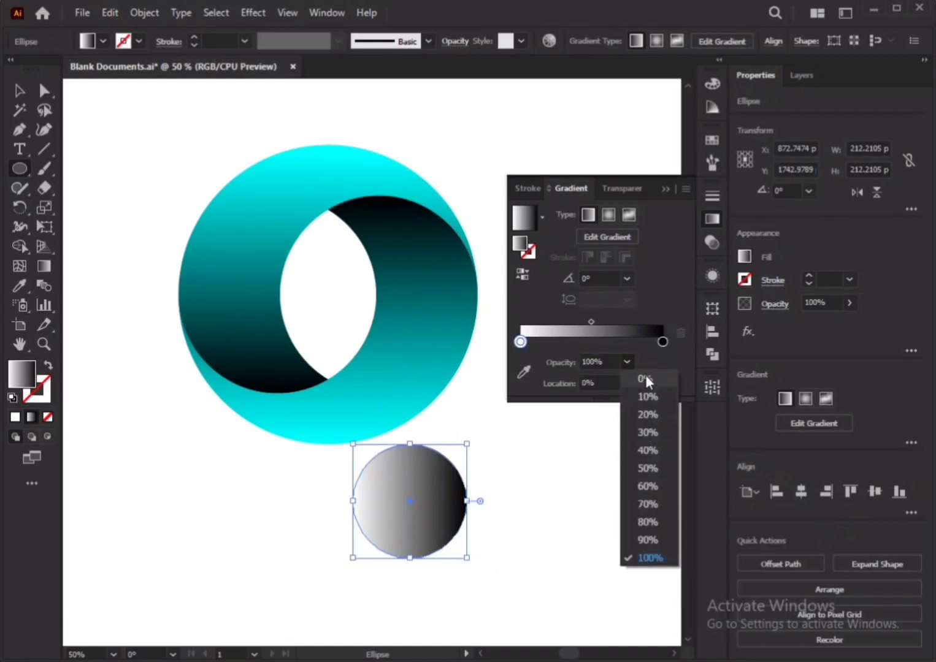
left_click(640, 379)
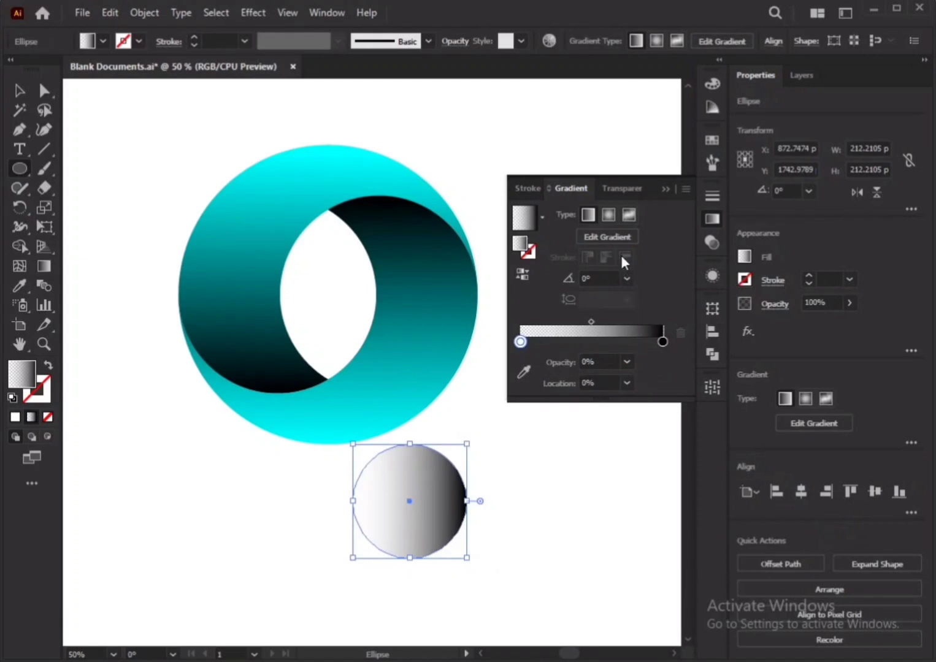
- Change the small circle's gradient to radial and reverse it so that black sits at the centre
left_click(609, 214)
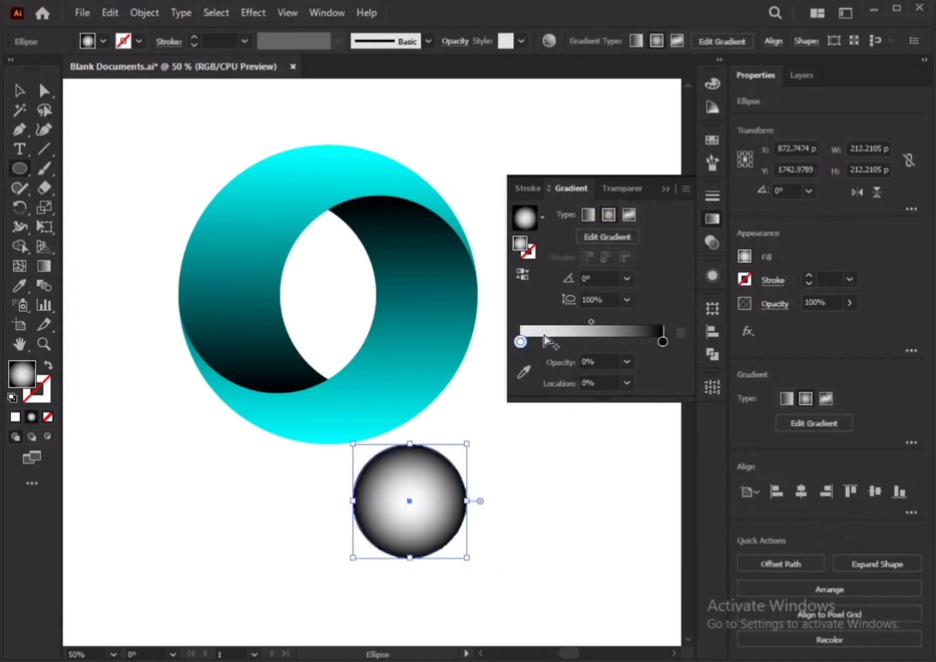
left_click(522, 274)
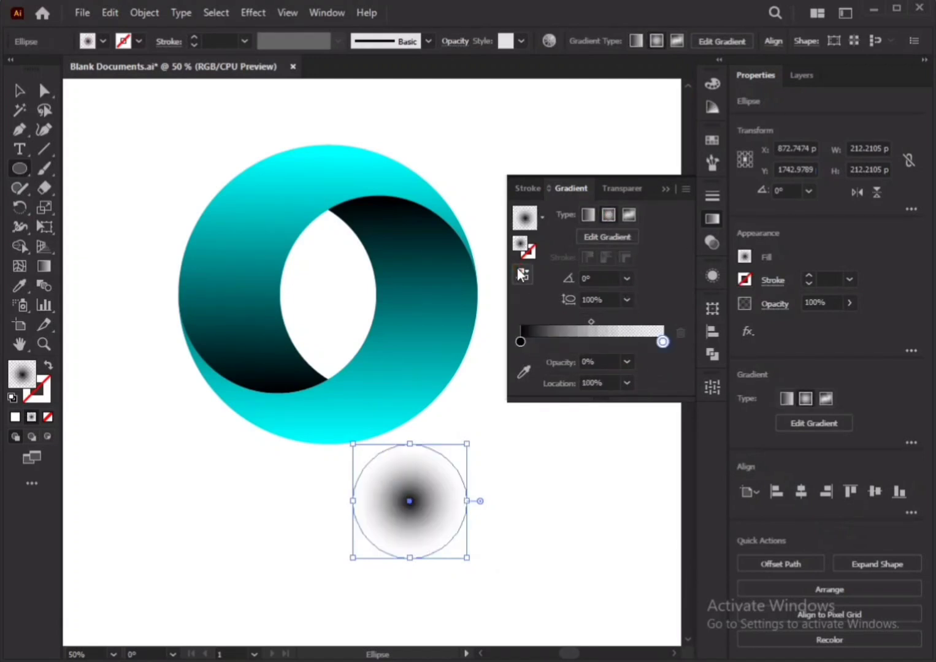
left_click(662, 189)
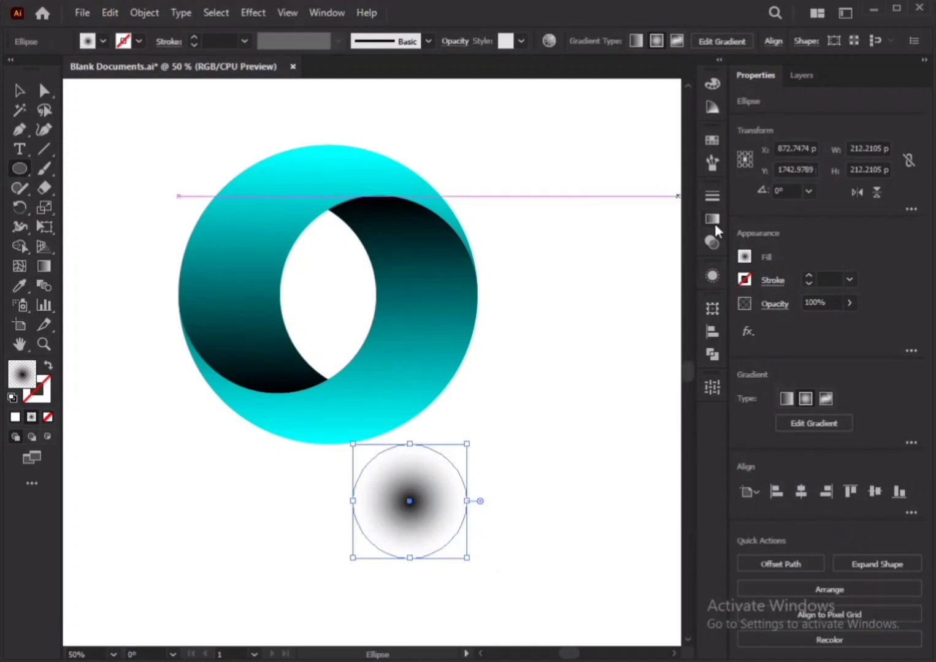
- Set the small circle's blending mode to Multiply
left_click(713, 242)
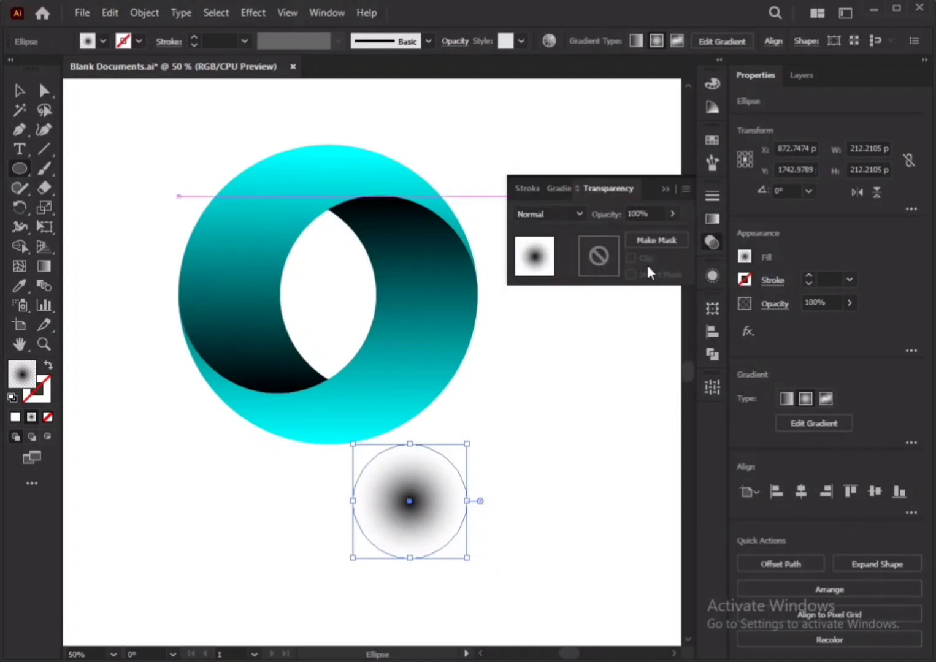
left_click(578, 212)
left_click(548, 270)
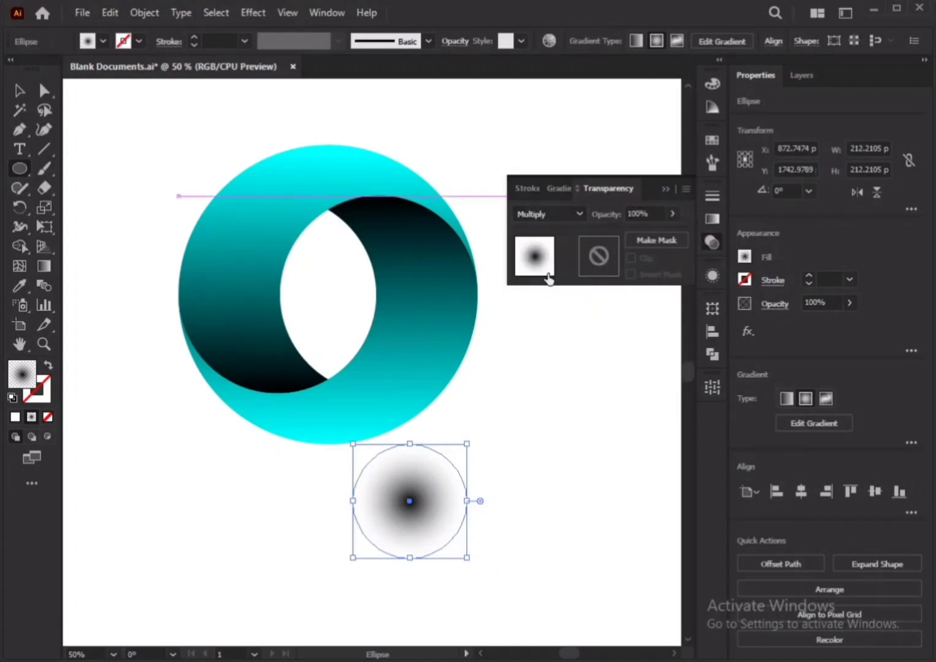
left_click(665, 190)
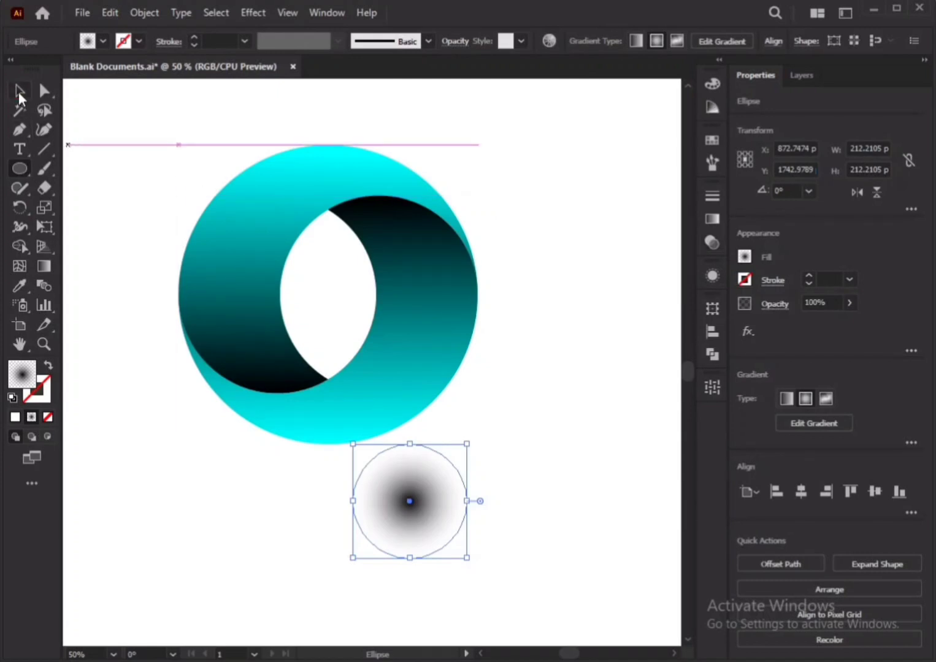
- Reshape the gradient circle into a flat ellipse about 337 px wide and 58 px high and place it just beneath the logo
left_click(19, 92)
left_click(503, 450)
left_click(421, 489)
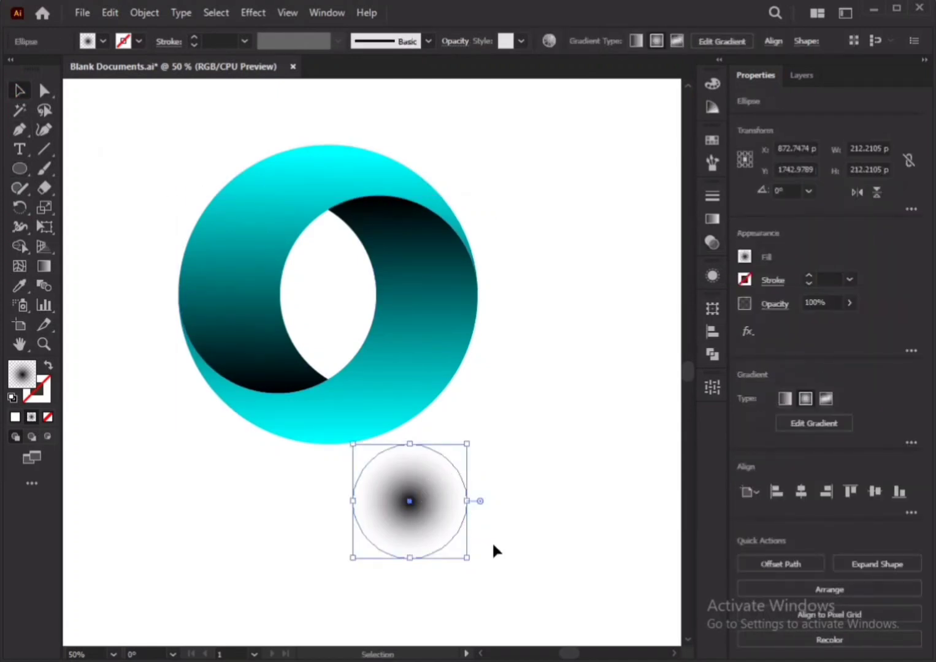
left_click_drag(470, 560, 500, 591)
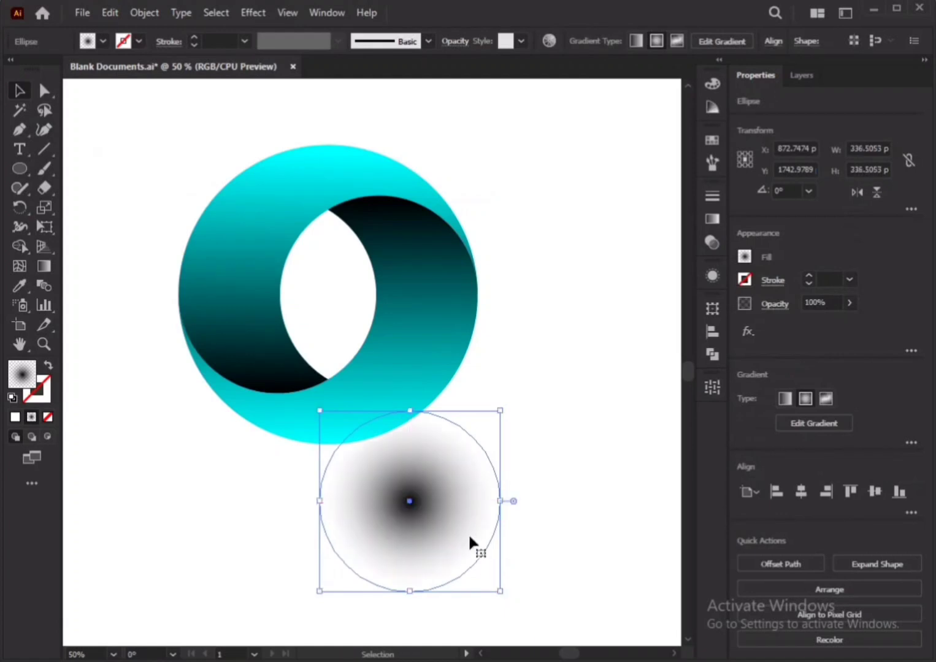
left_click_drag(409, 410, 335, 468)
left_click(535, 515)
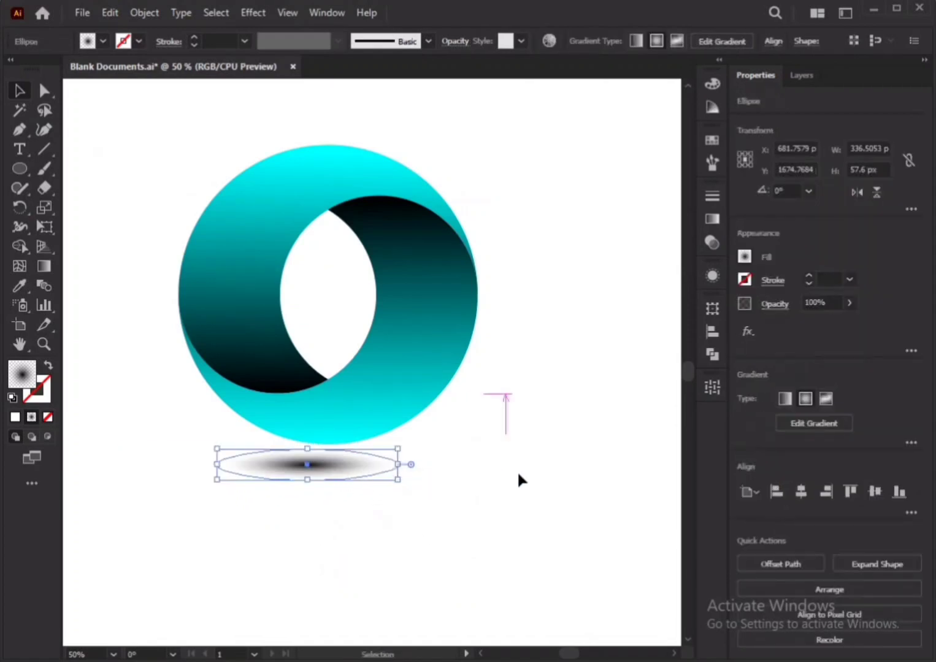
- Group the gradient crescents that form the circular logo, leaving the shadow ellipse out of the group
left_click(534, 482)
left_click_drag(178, 144, 506, 351)
key("ctrl+g")
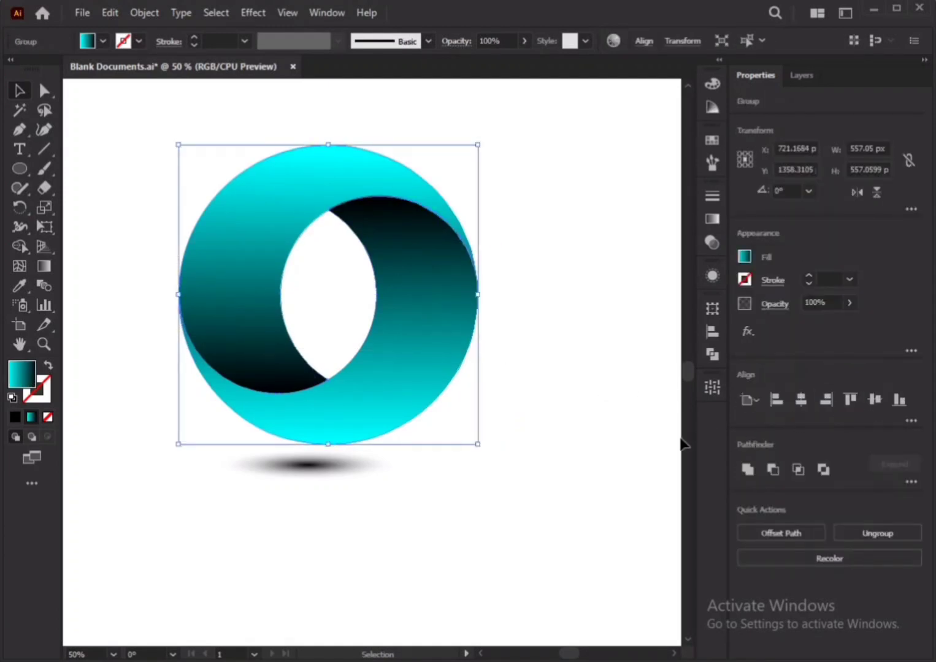
- Move the shadow ellipse slightly up and to the right so it sits roughly centred close beneath the logo
left_click(438, 474)
mouse_move(312, 475)
left_mouse_down()
mouse_move(336, 478)
mouse_move(328, 468)
left_mouse_up()
left_click(470, 516)
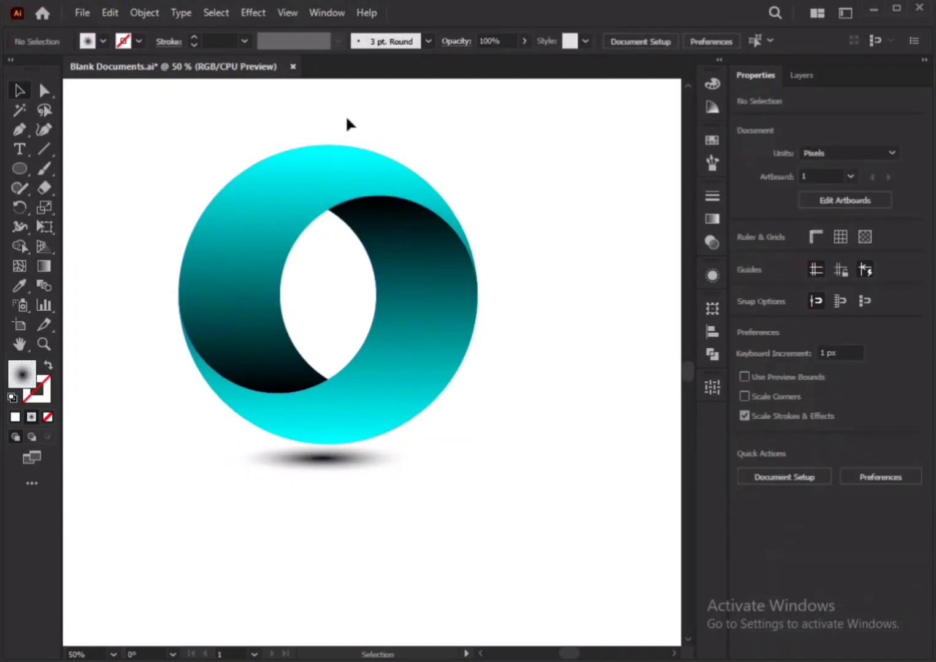
- Preview the finished logo and its shadow in Presentation Mode at a closer magnification
left_click(288, 13)
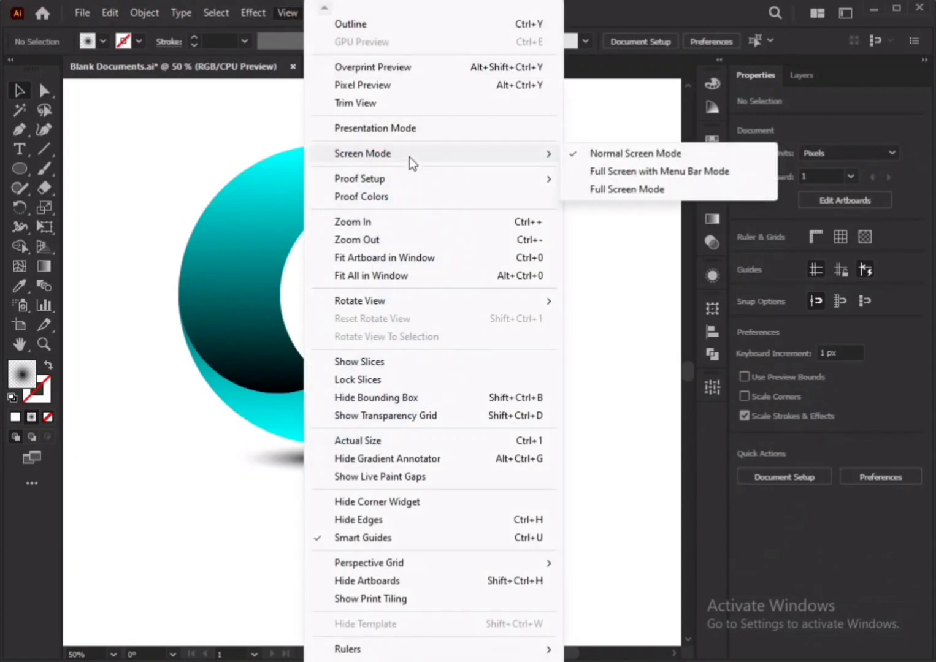
left_click(414, 128)
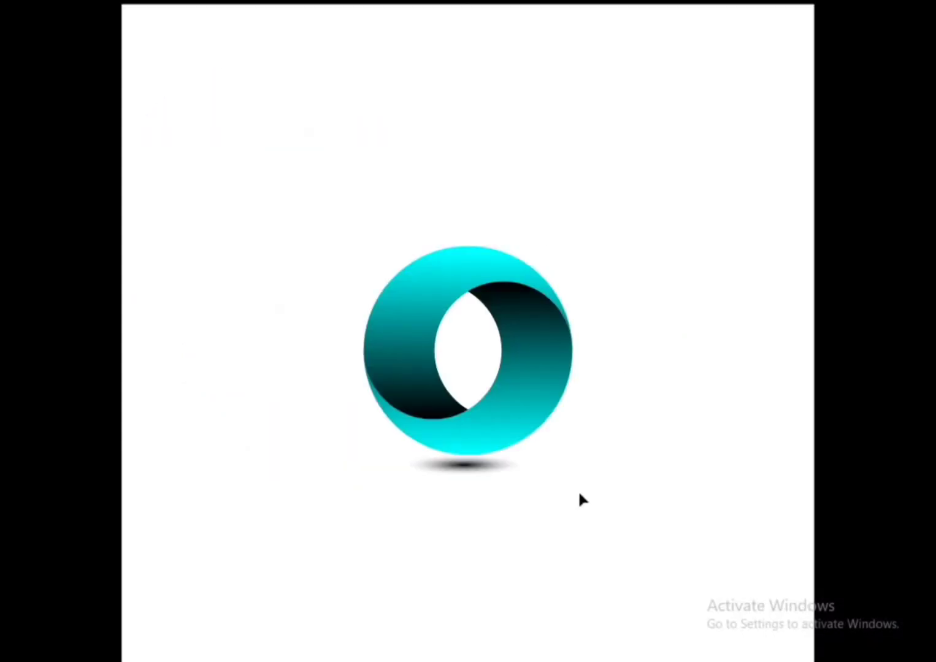
scroll(507, 528, "up", 1)
scroll(626, 443, "up", 1)
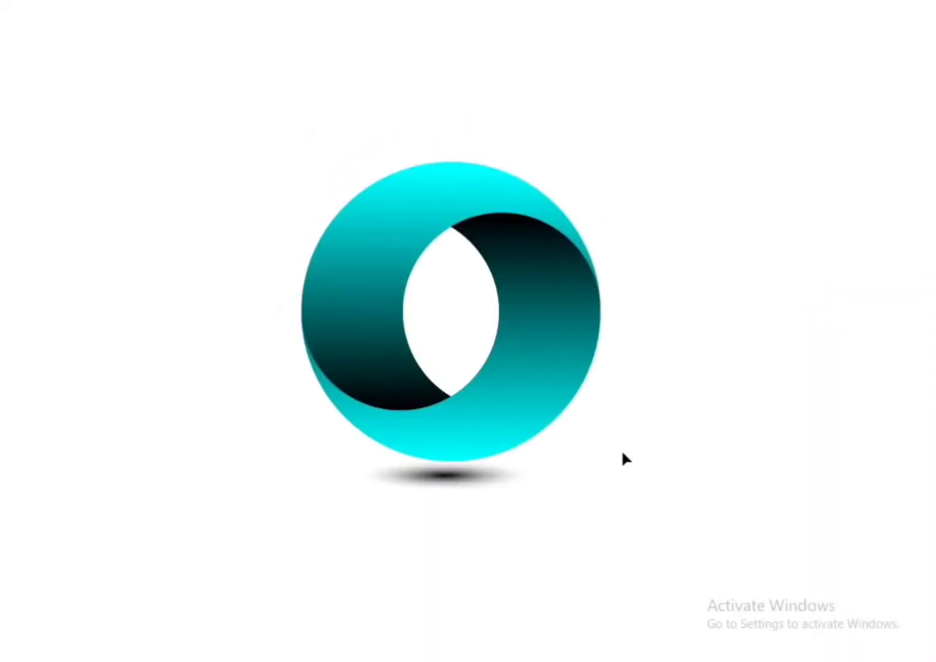